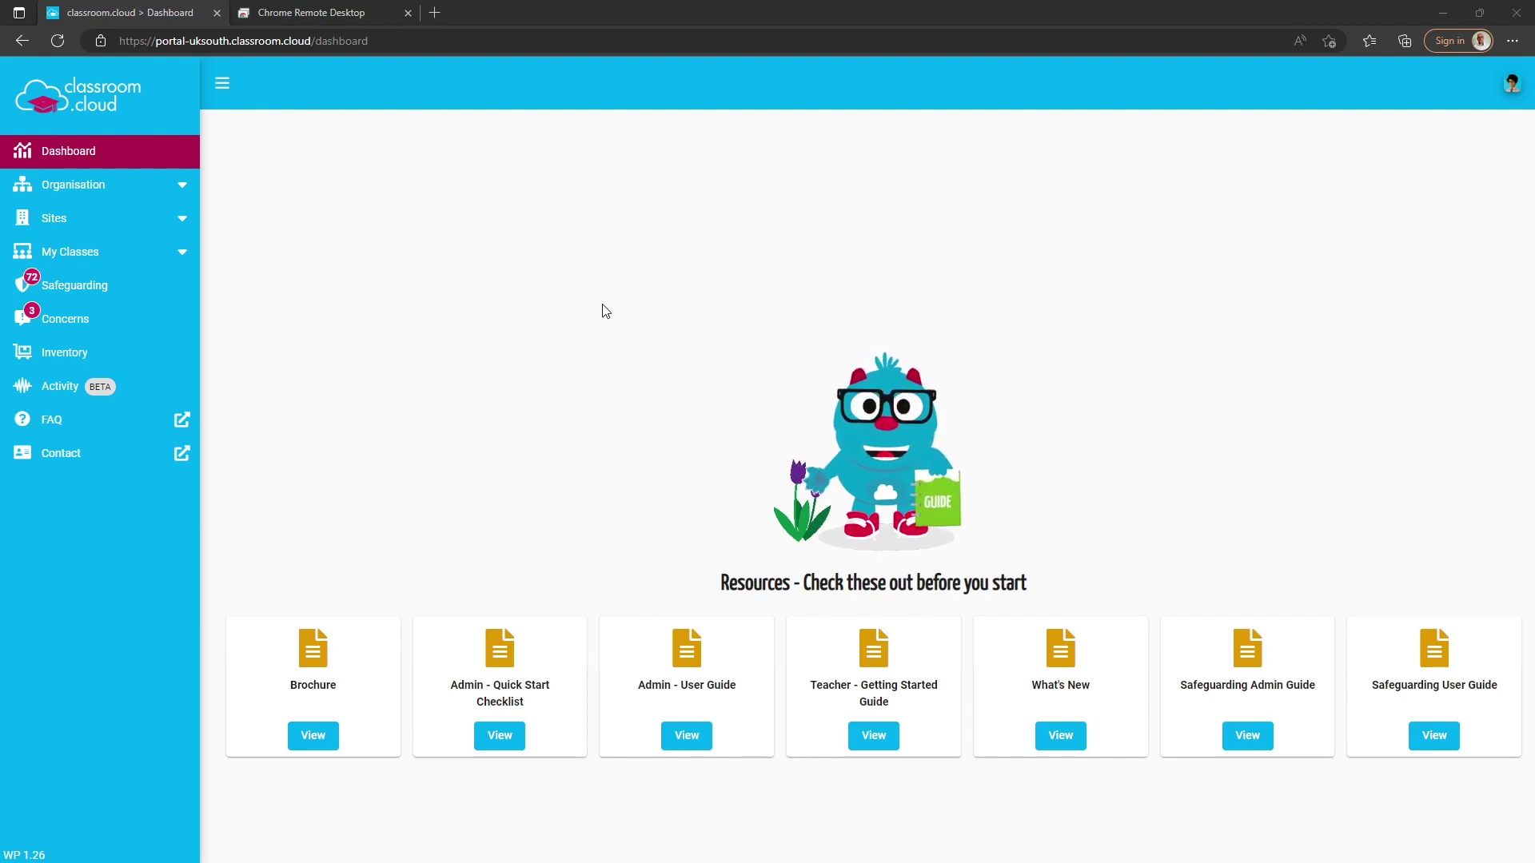
Start the Chrome Devices class at the Grange Hill site and enlarge the student thumbnail.
click(338, 13)
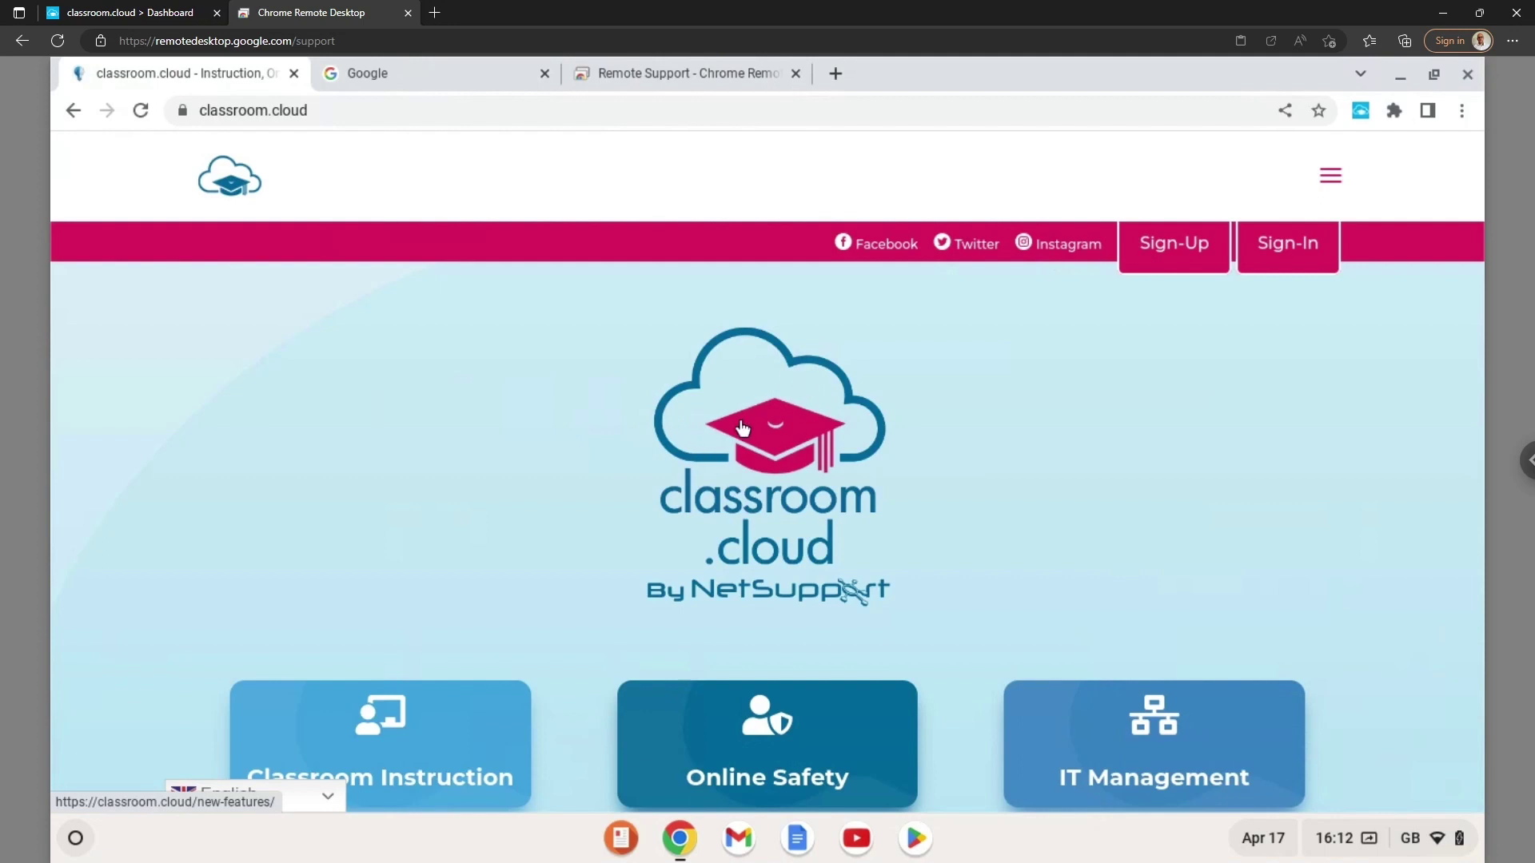
click(157, 14)
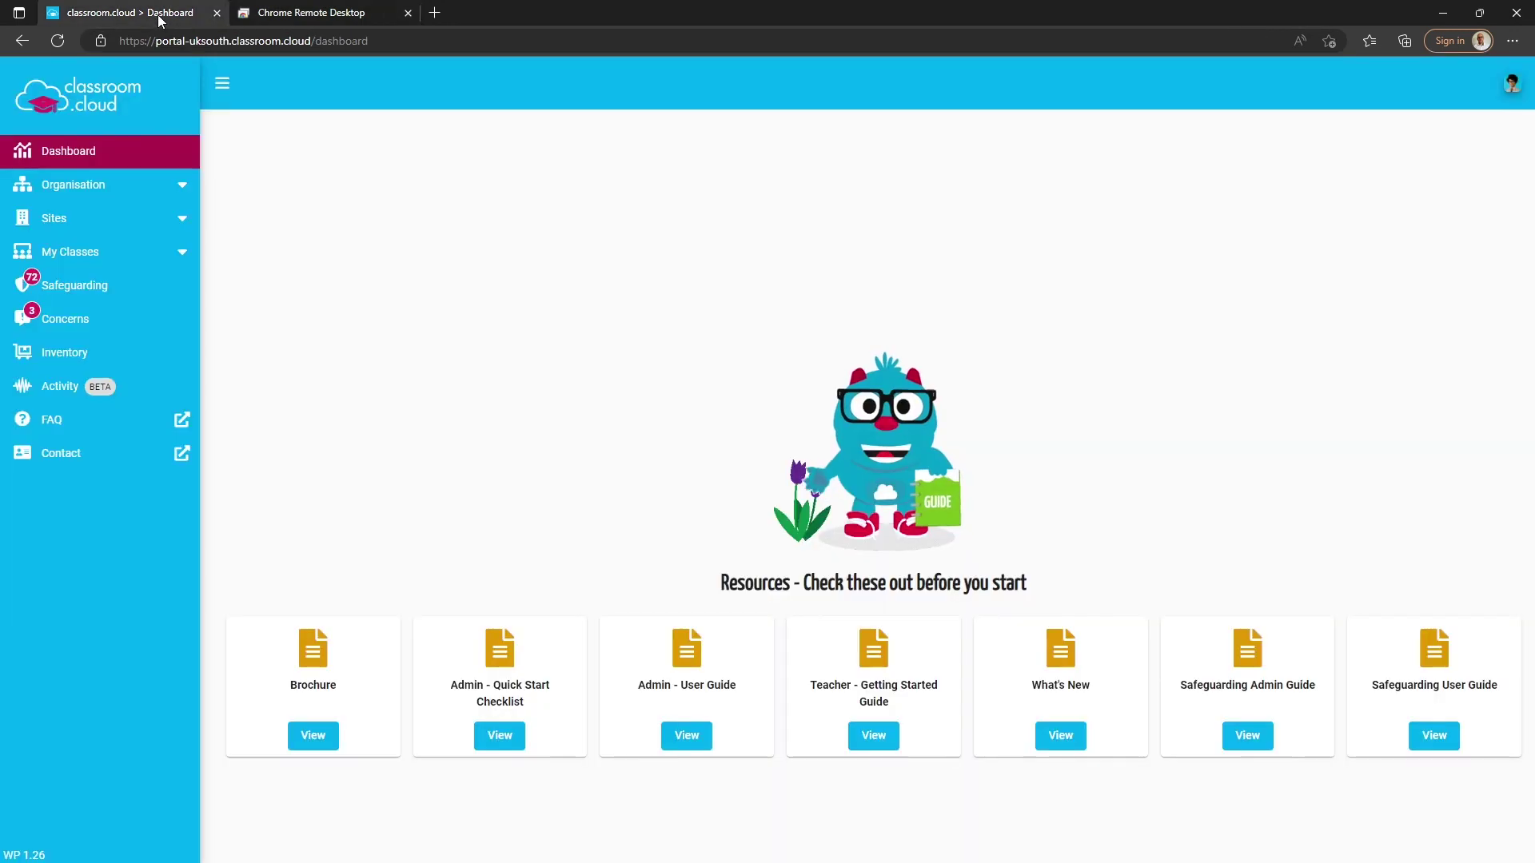
click(112, 252)
click(121, 290)
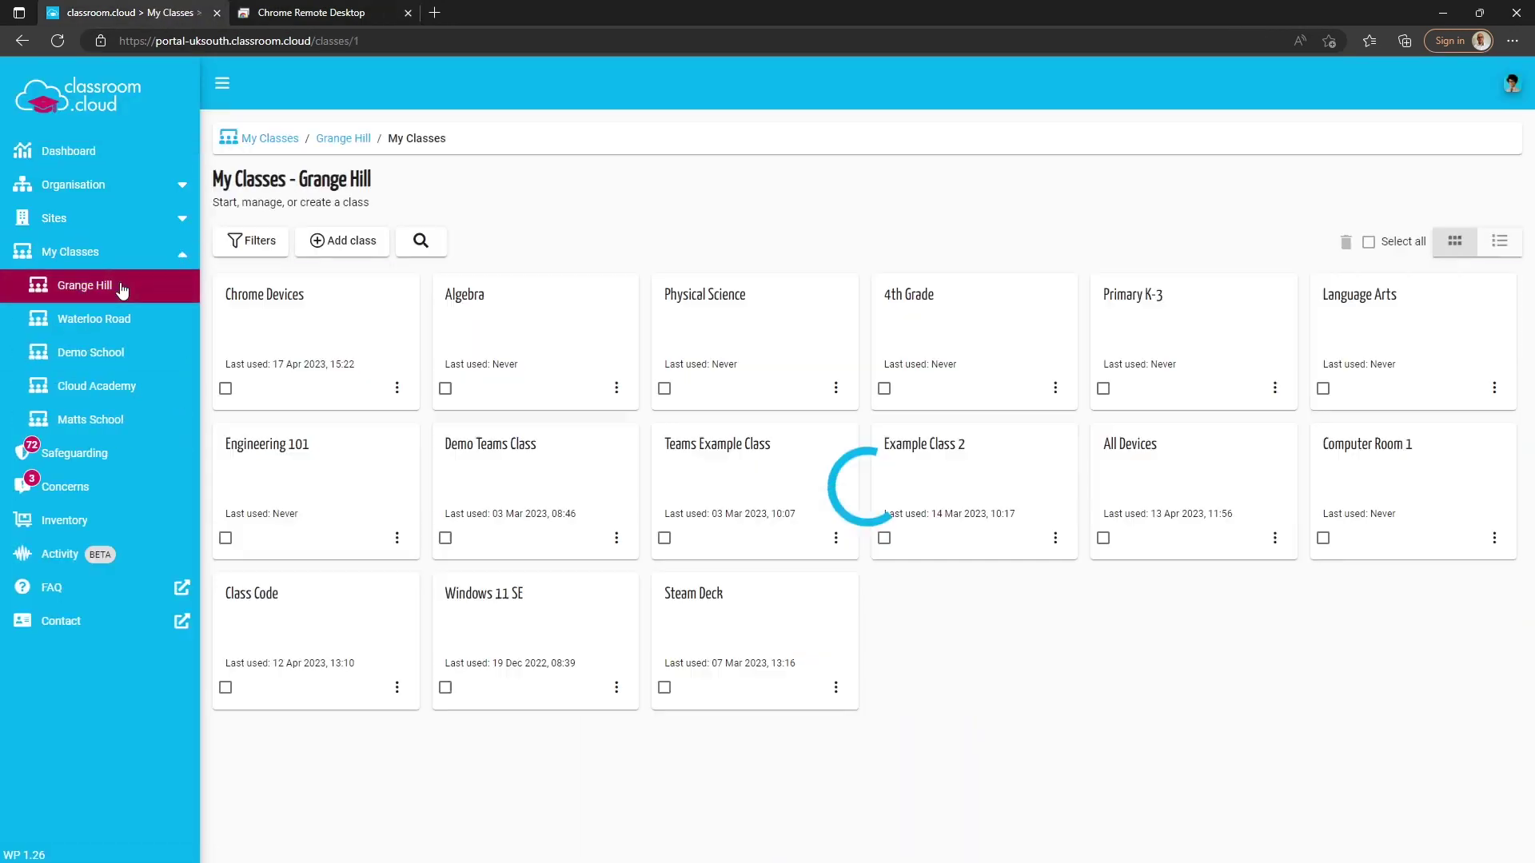
click(932, 637)
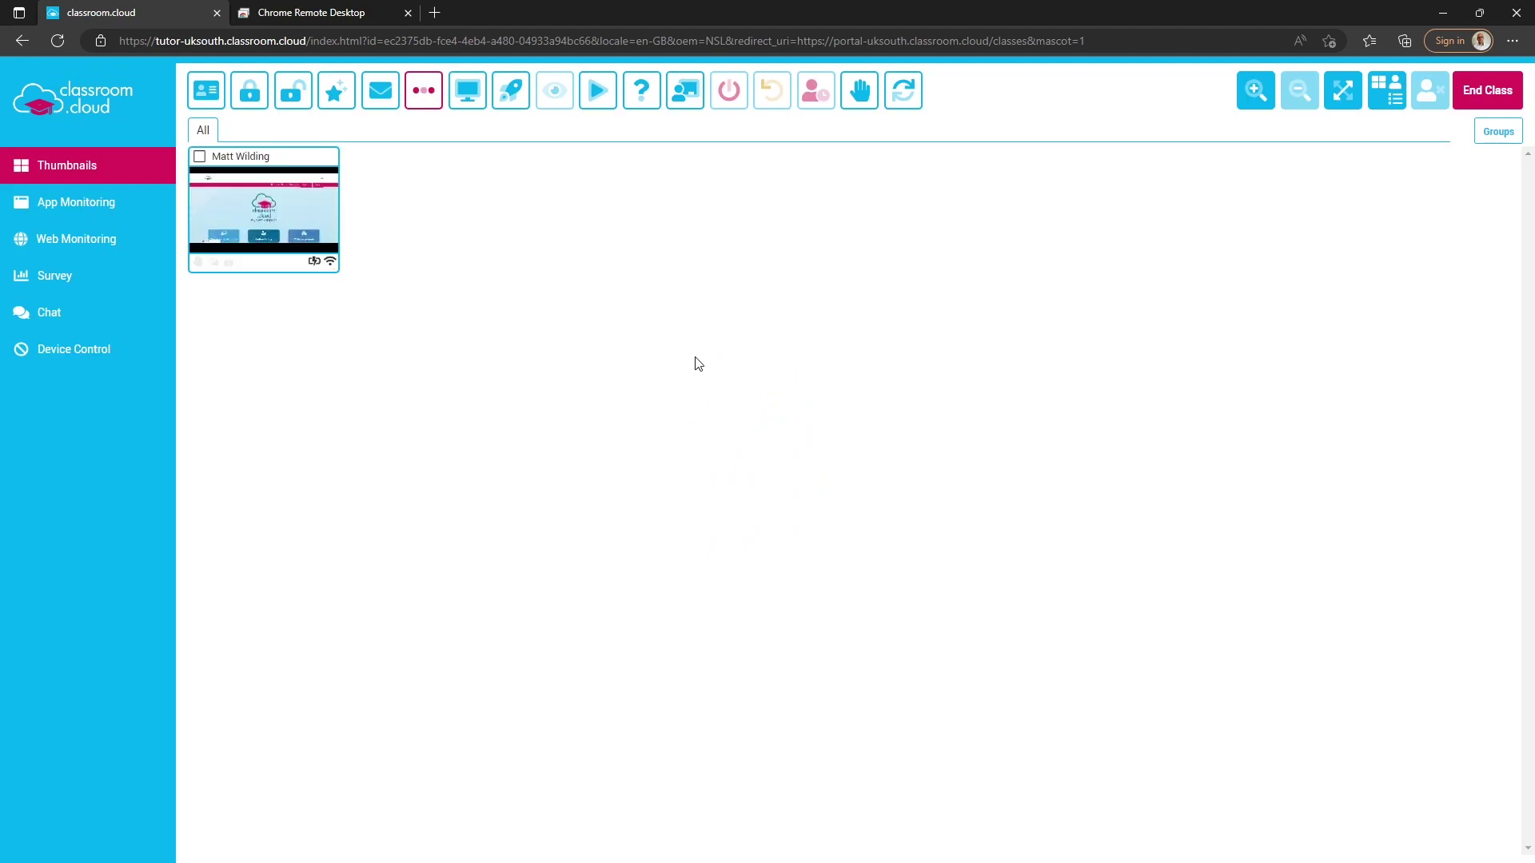
click(1256, 98)
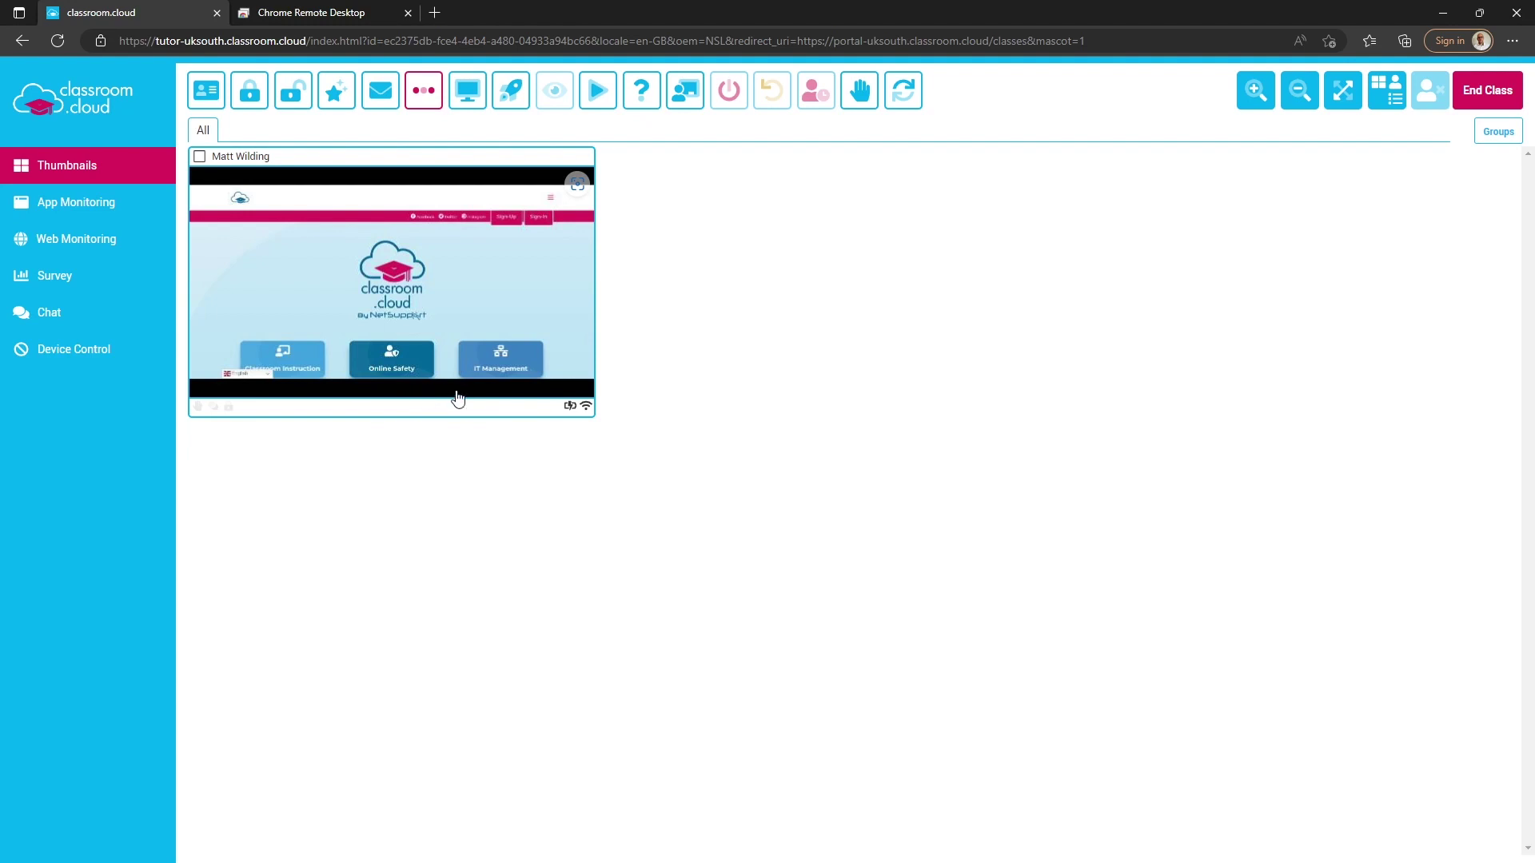
On the Chromebook in Chrome Remote Desktop, share the entire screen with classroom.cloud Student.
click(350, 14)
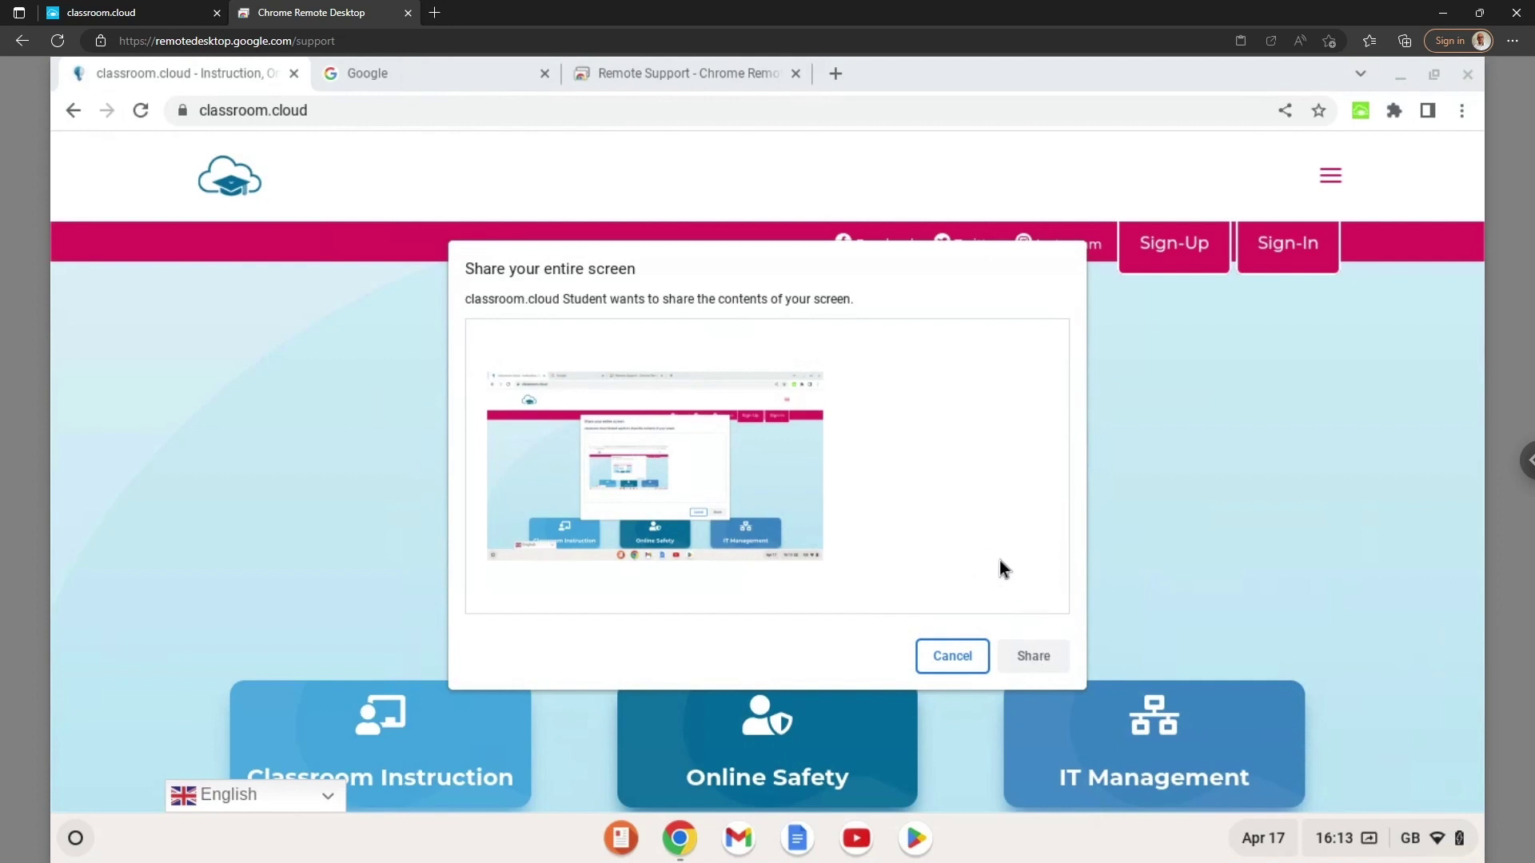
click(790, 468)
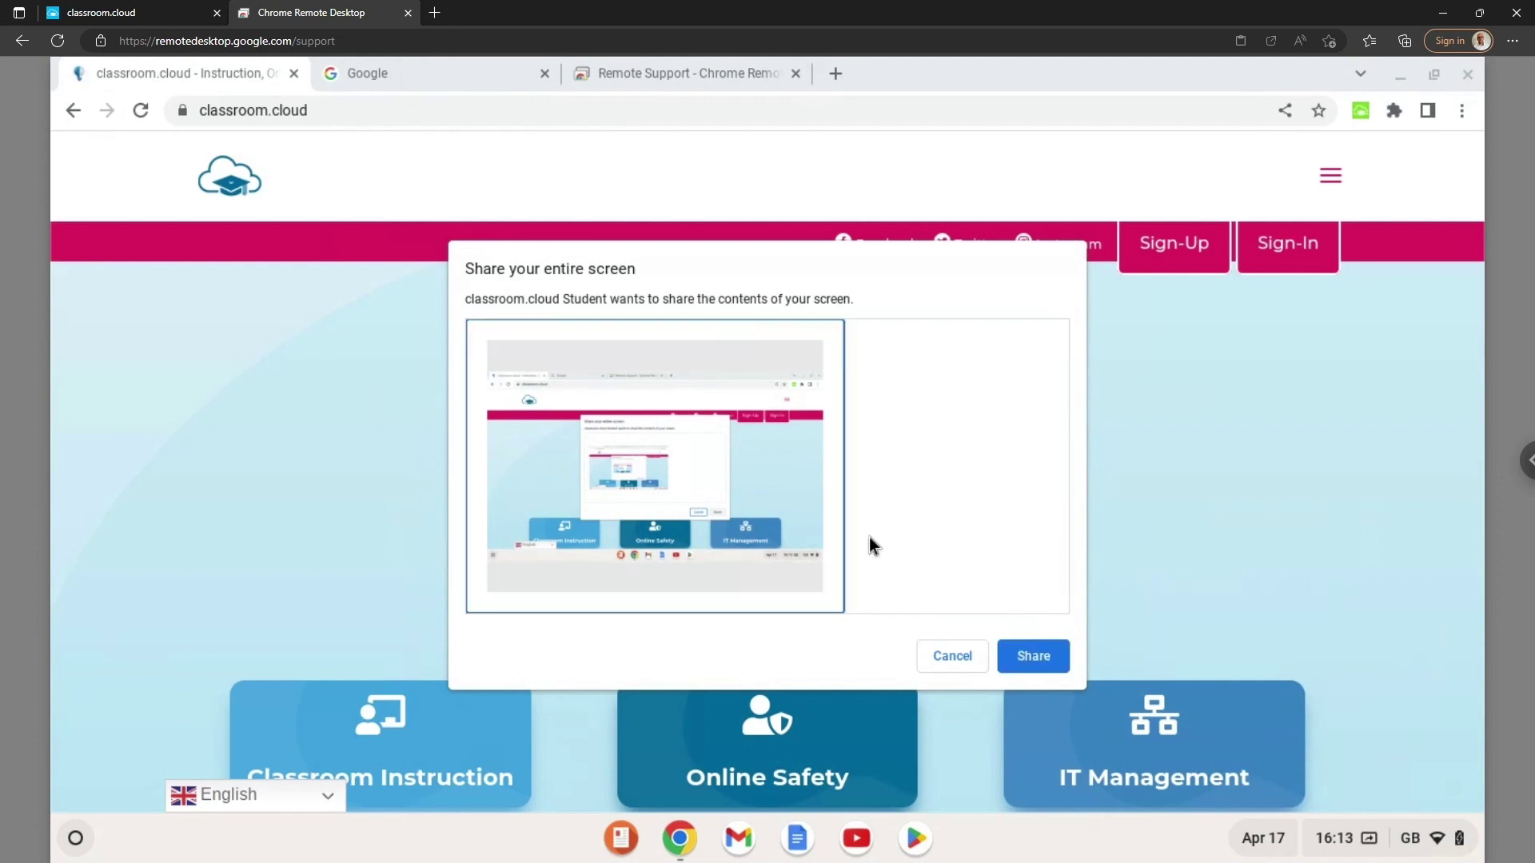
click(1032, 657)
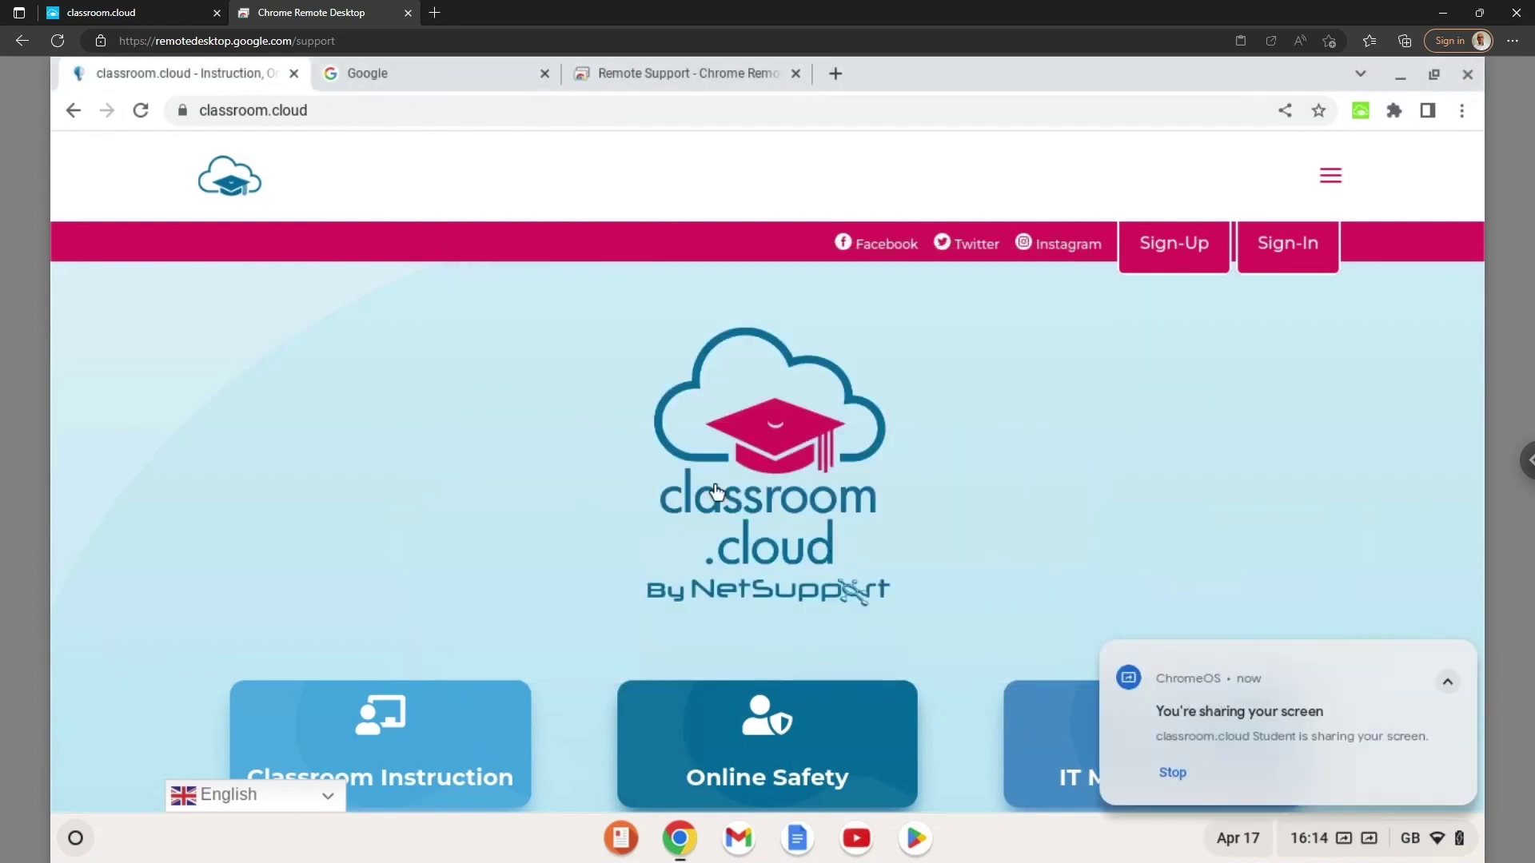
Return to the classroom.cloud teacher console and end the running class.
click(152, 15)
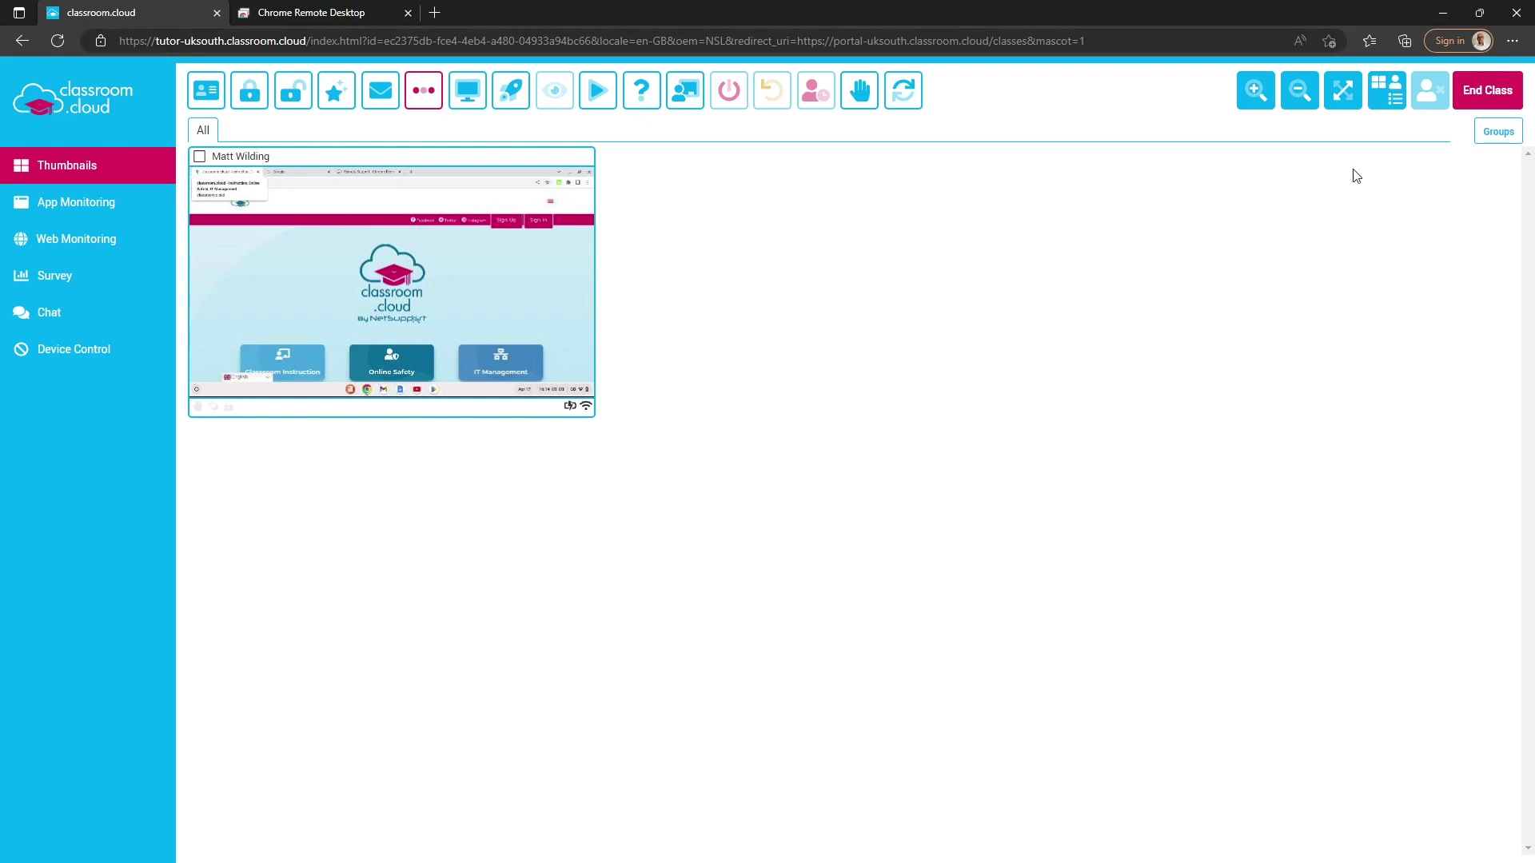
click(1479, 107)
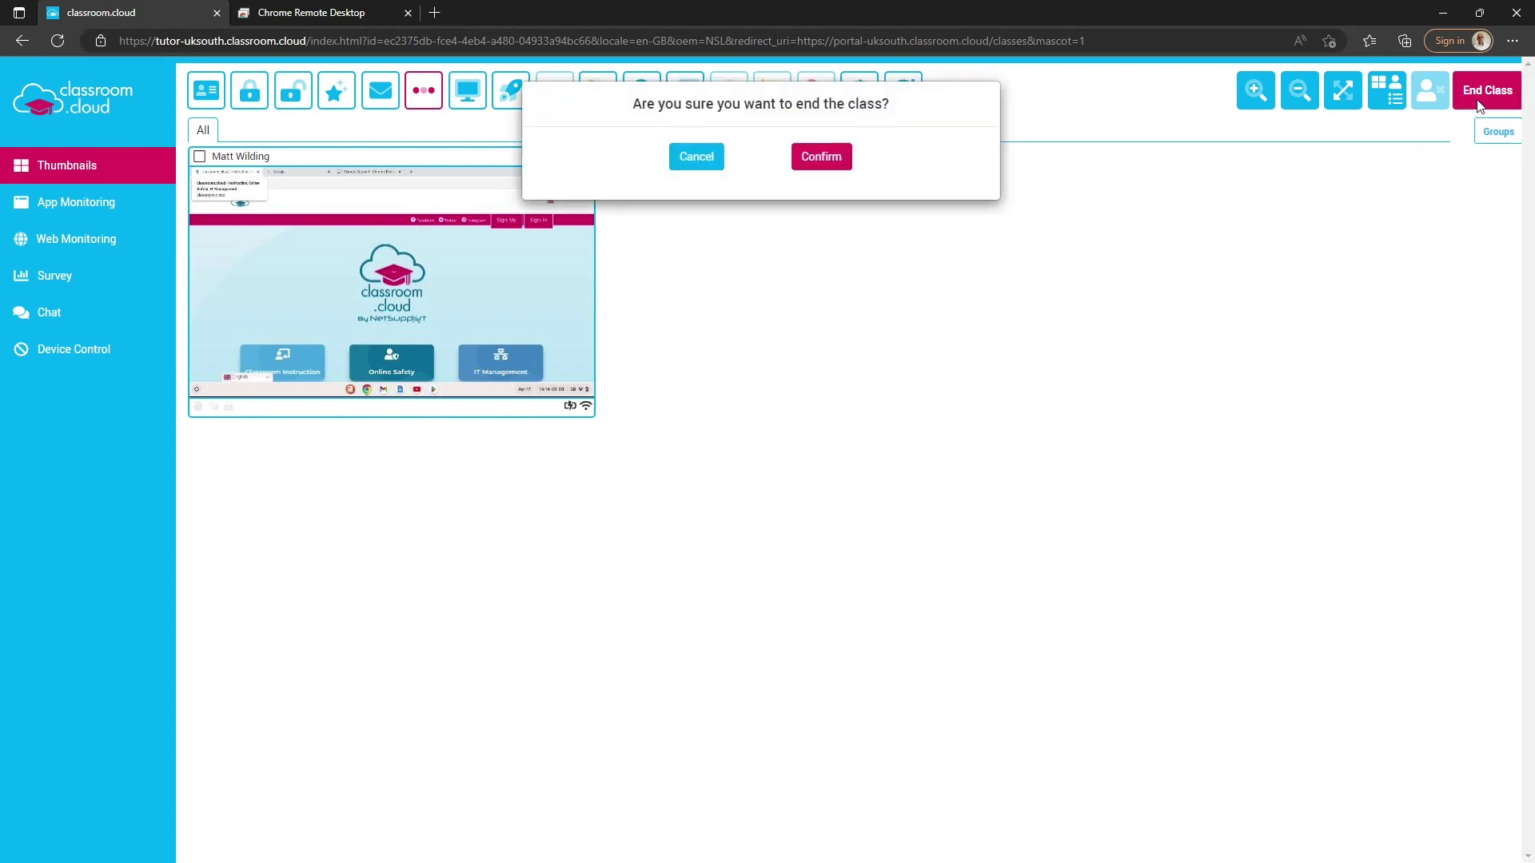
click(810, 163)
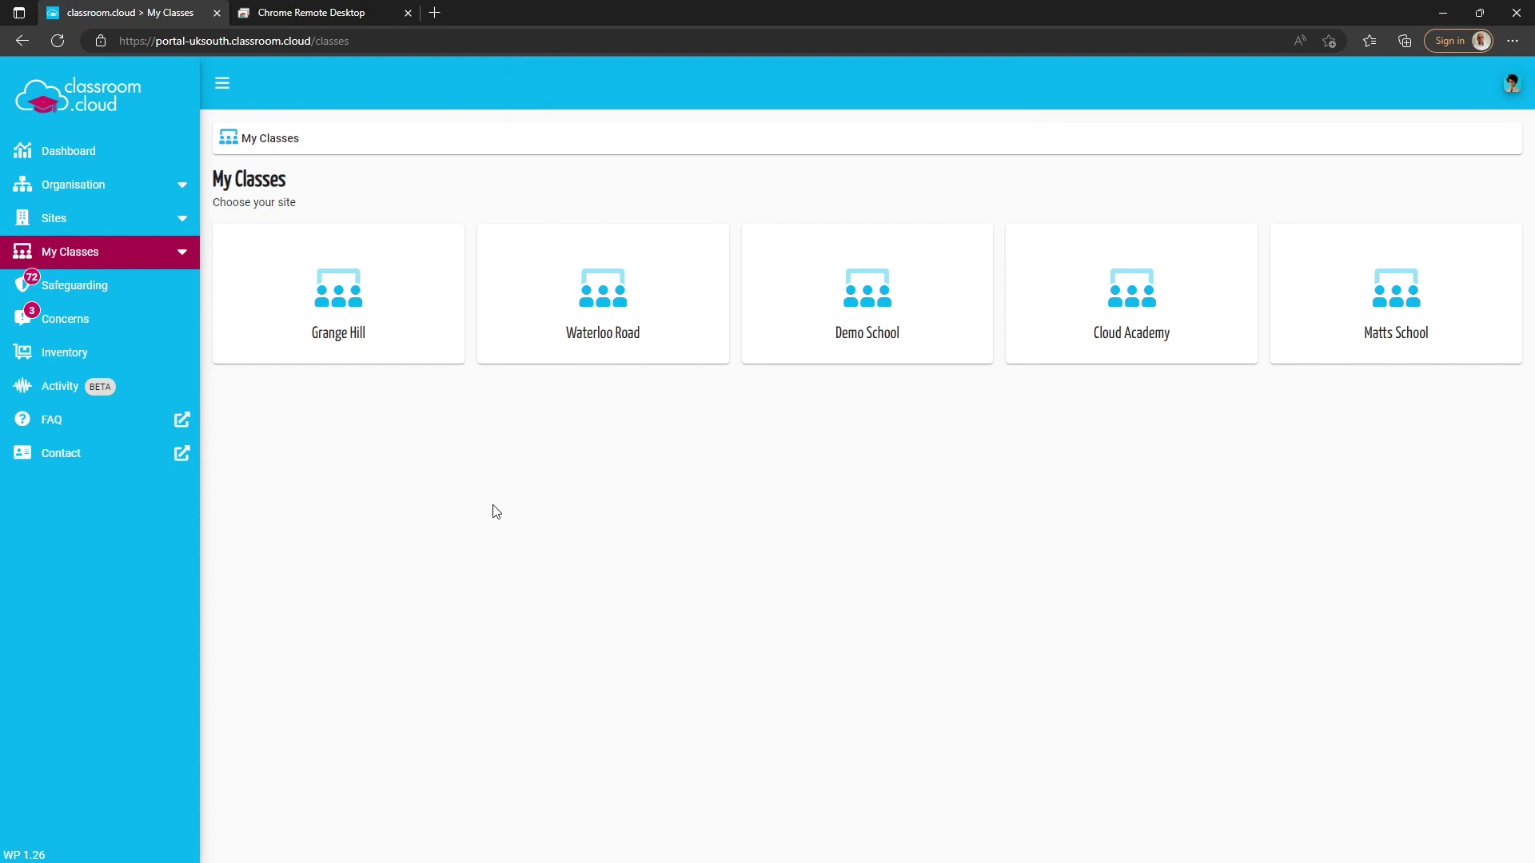
View the organisation-level Device Groups Settings, including the option to disable Chromebook full desktop view.
click(87, 192)
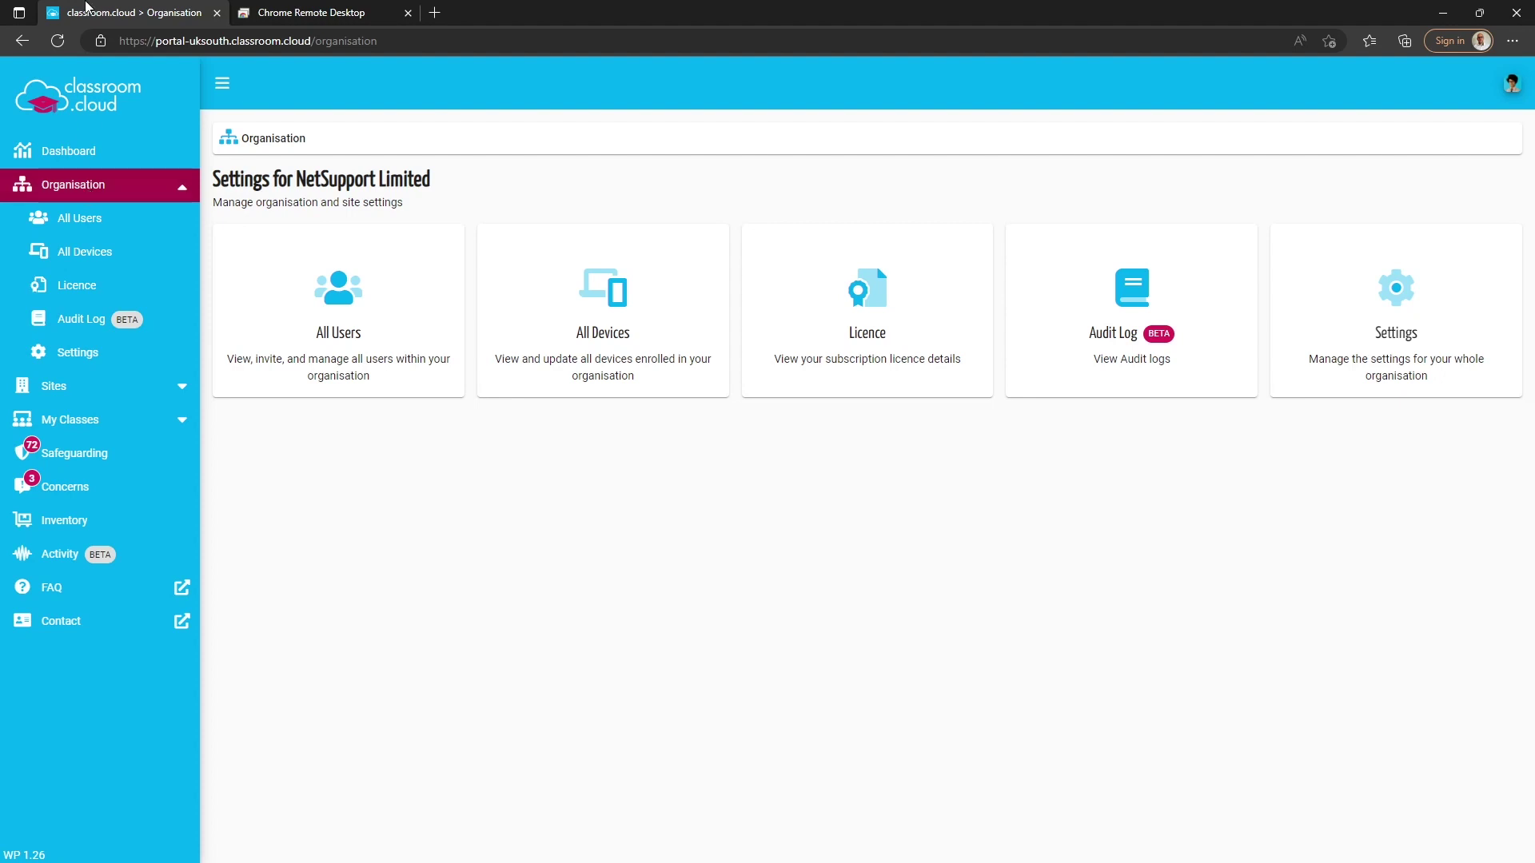
click(74, 354)
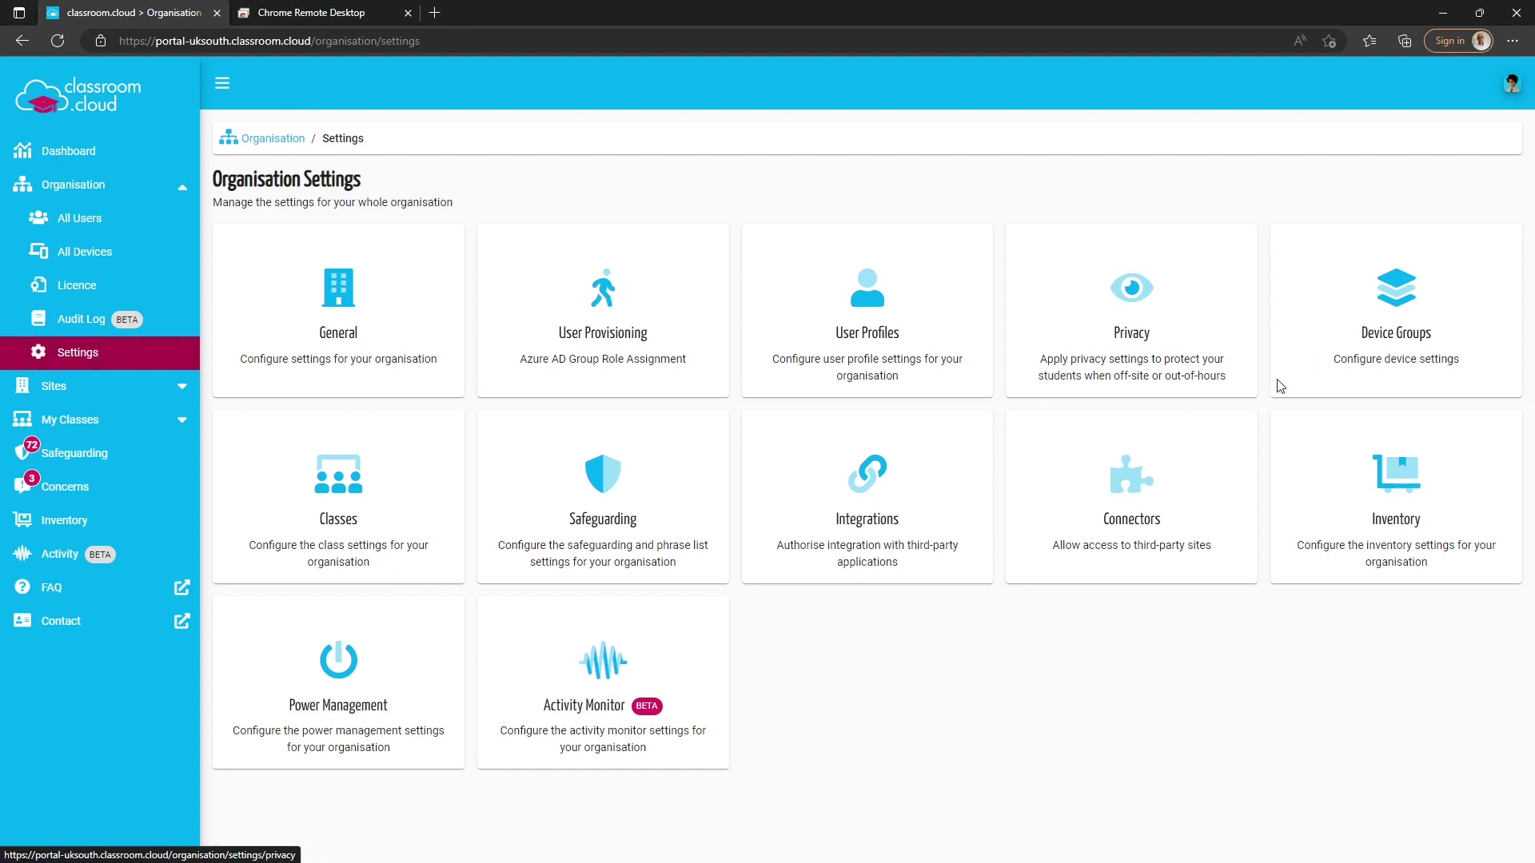
click(1350, 355)
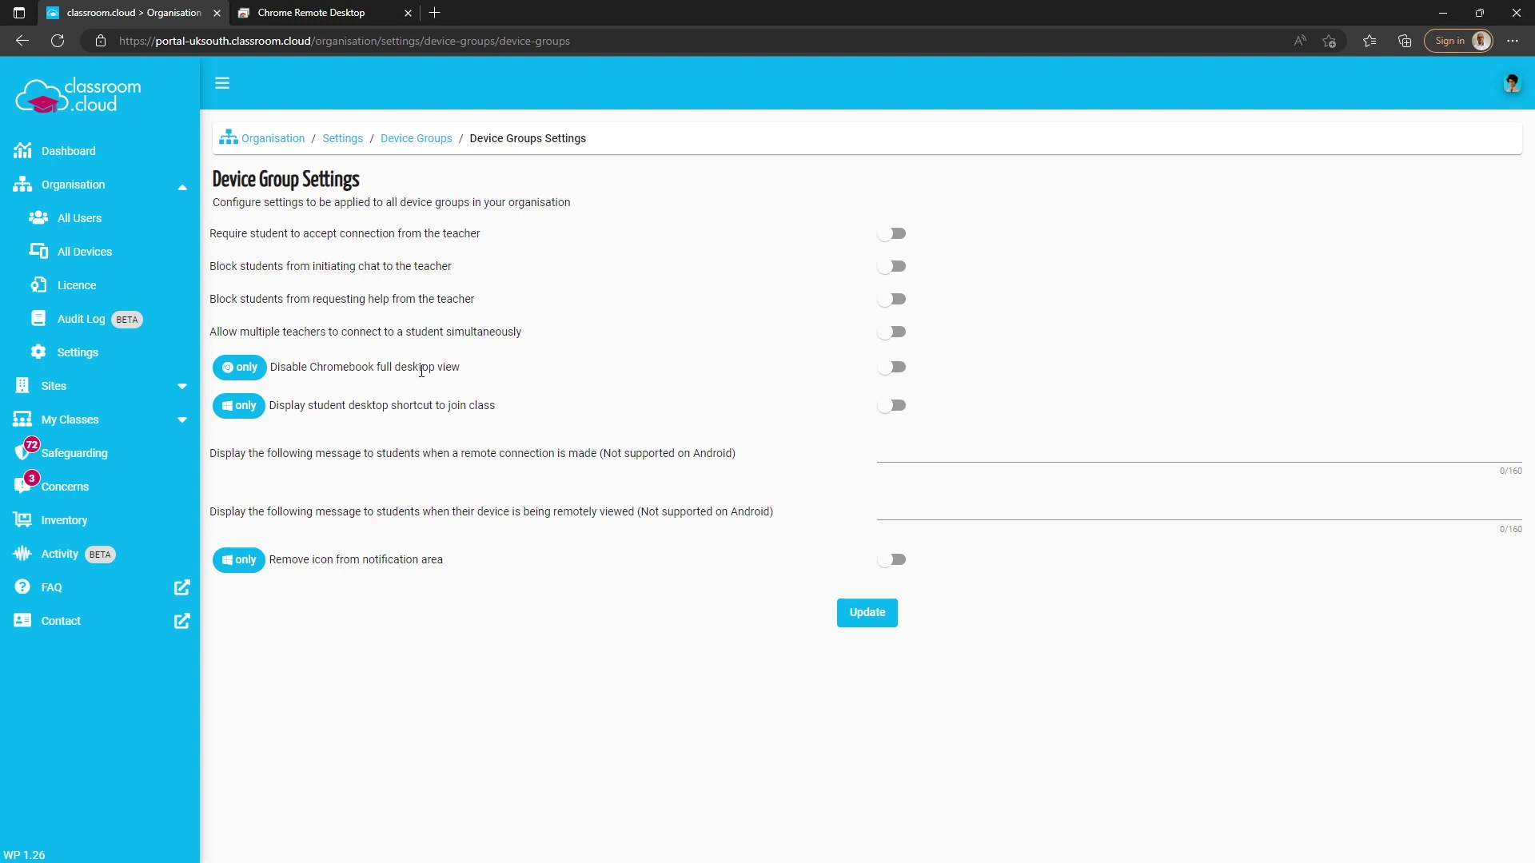
View the site-level Device Groups Settings for Grange Hill, including the Chromebook full desktop view option.
click(86, 389)
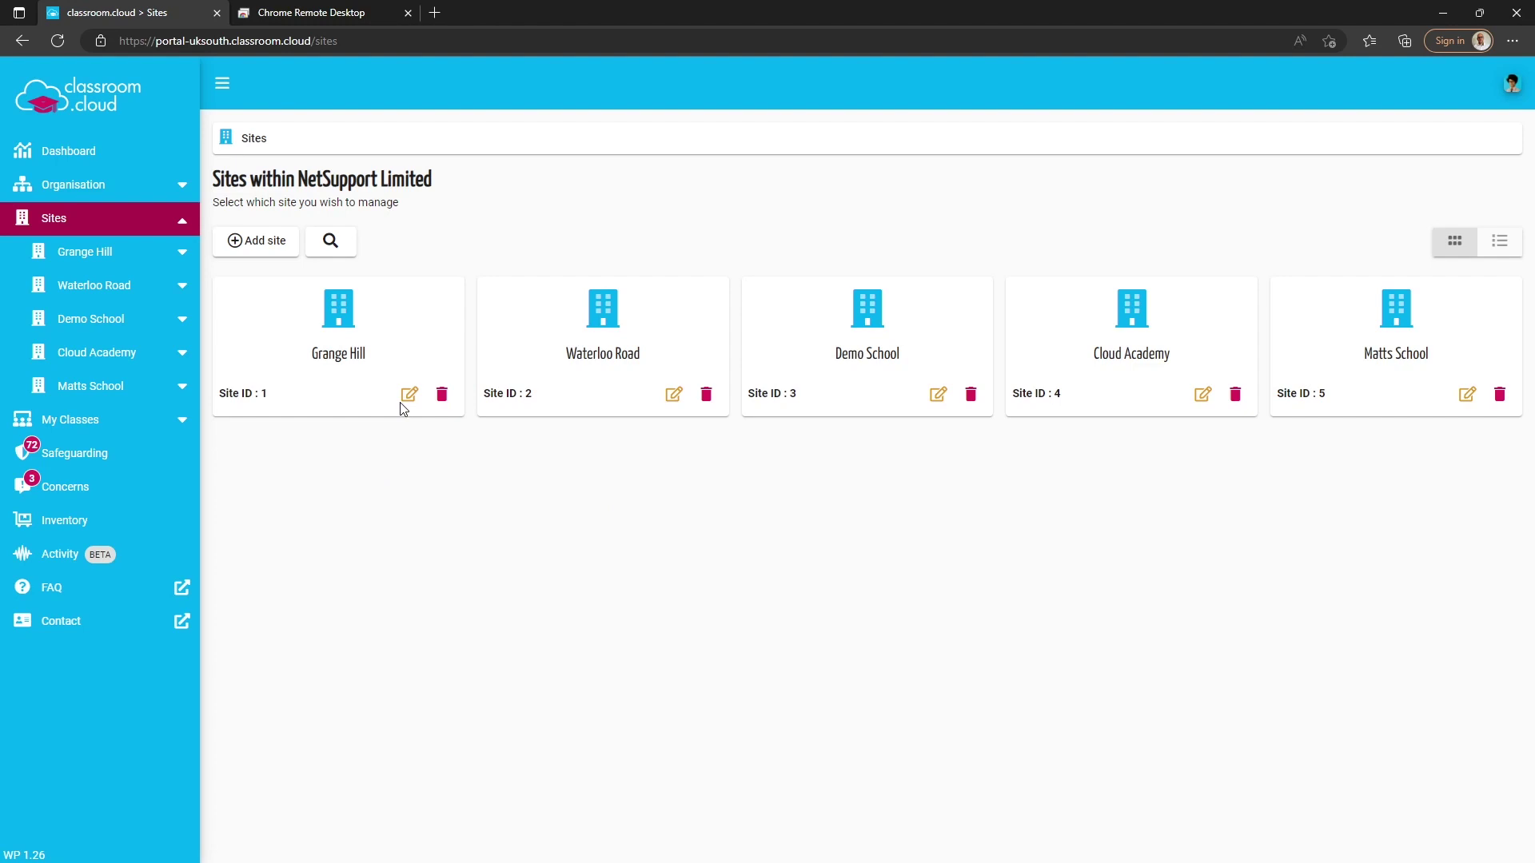
click(383, 354)
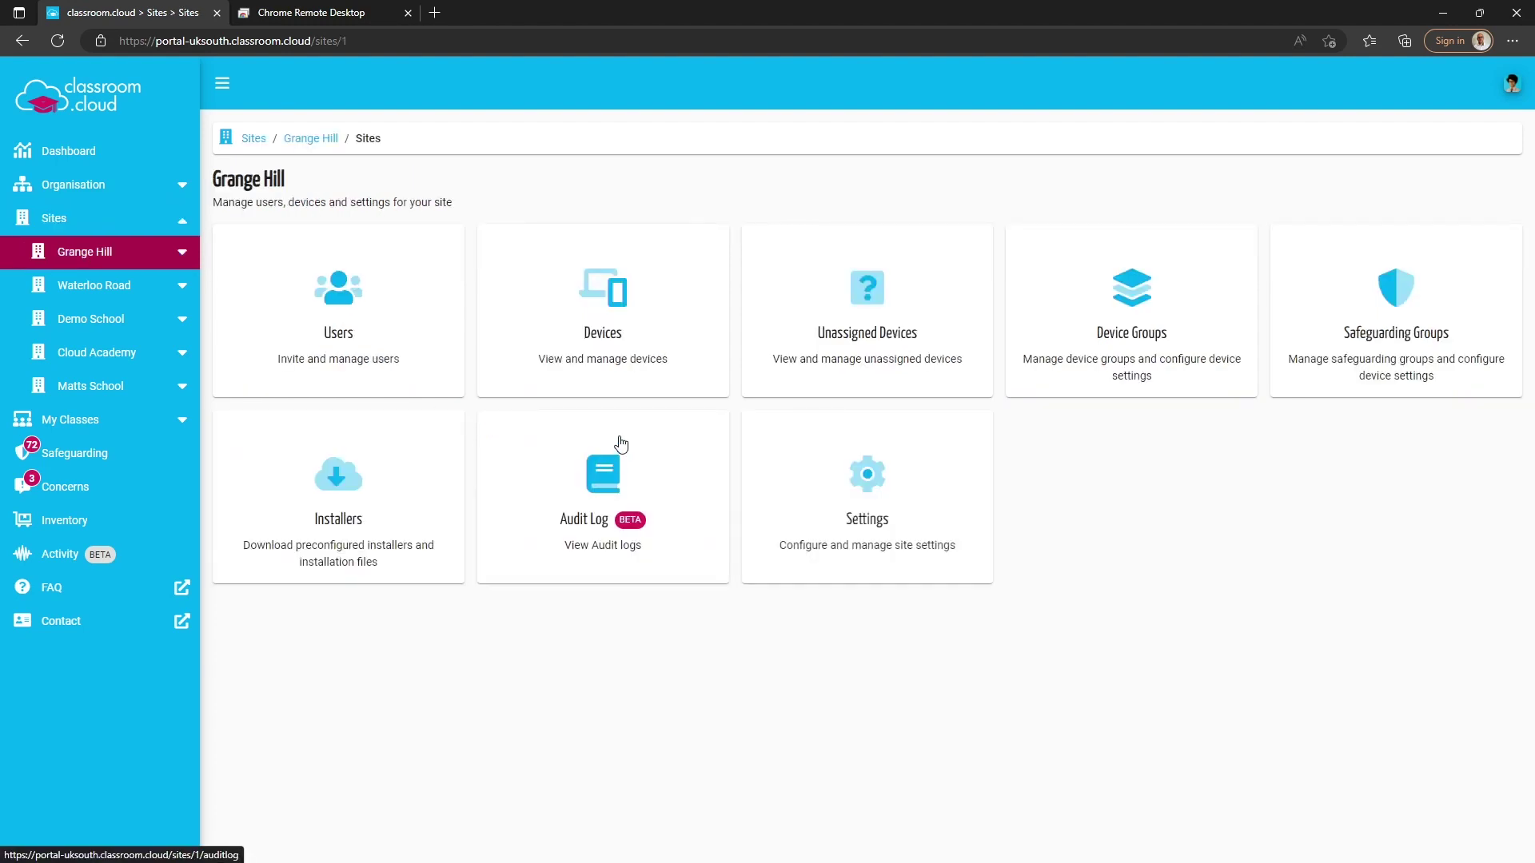
click(1135, 311)
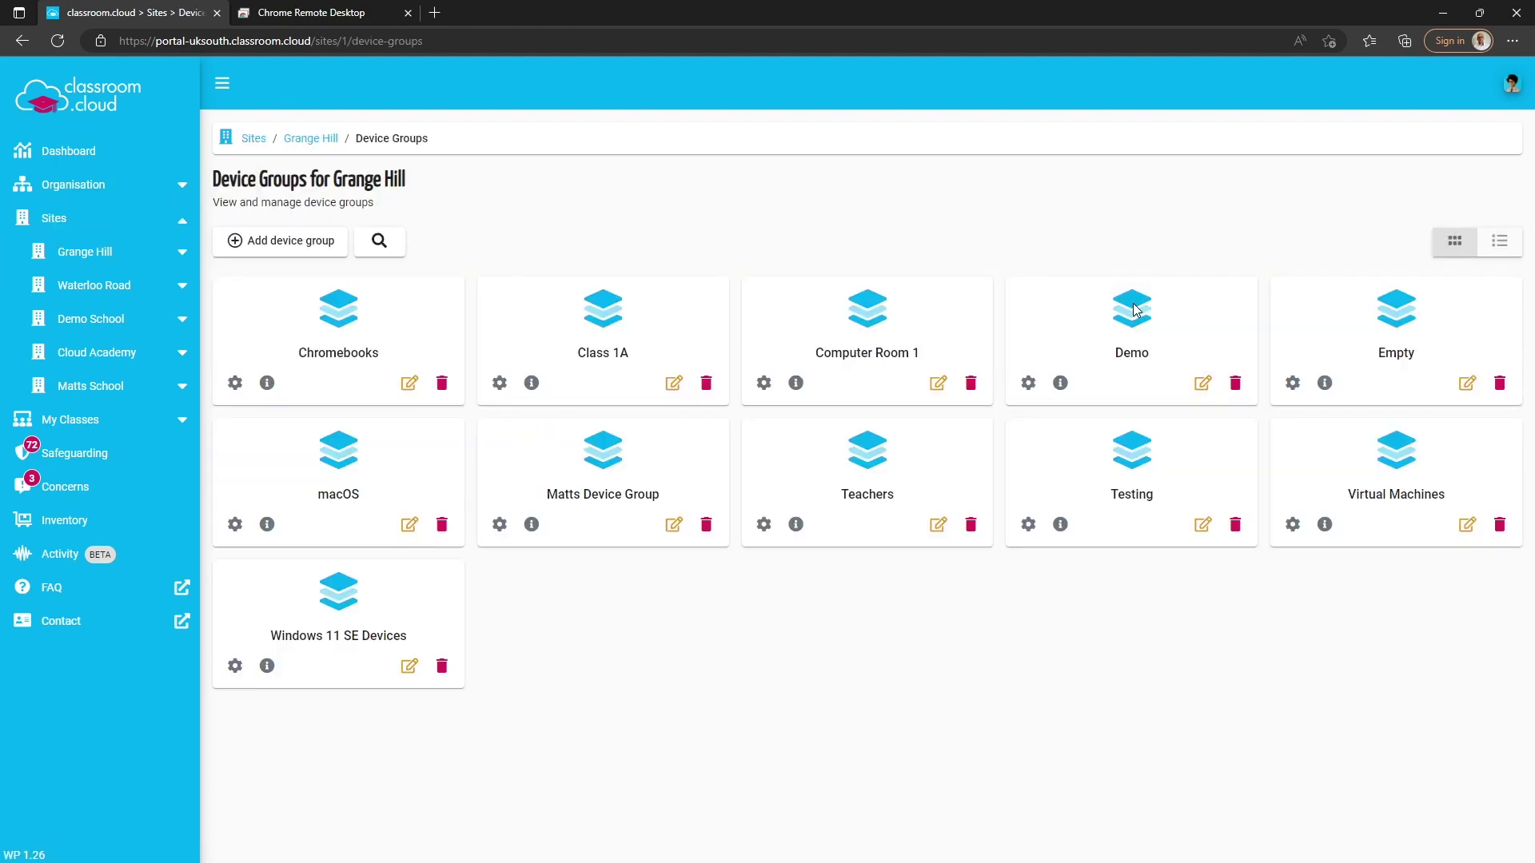
click(117, 264)
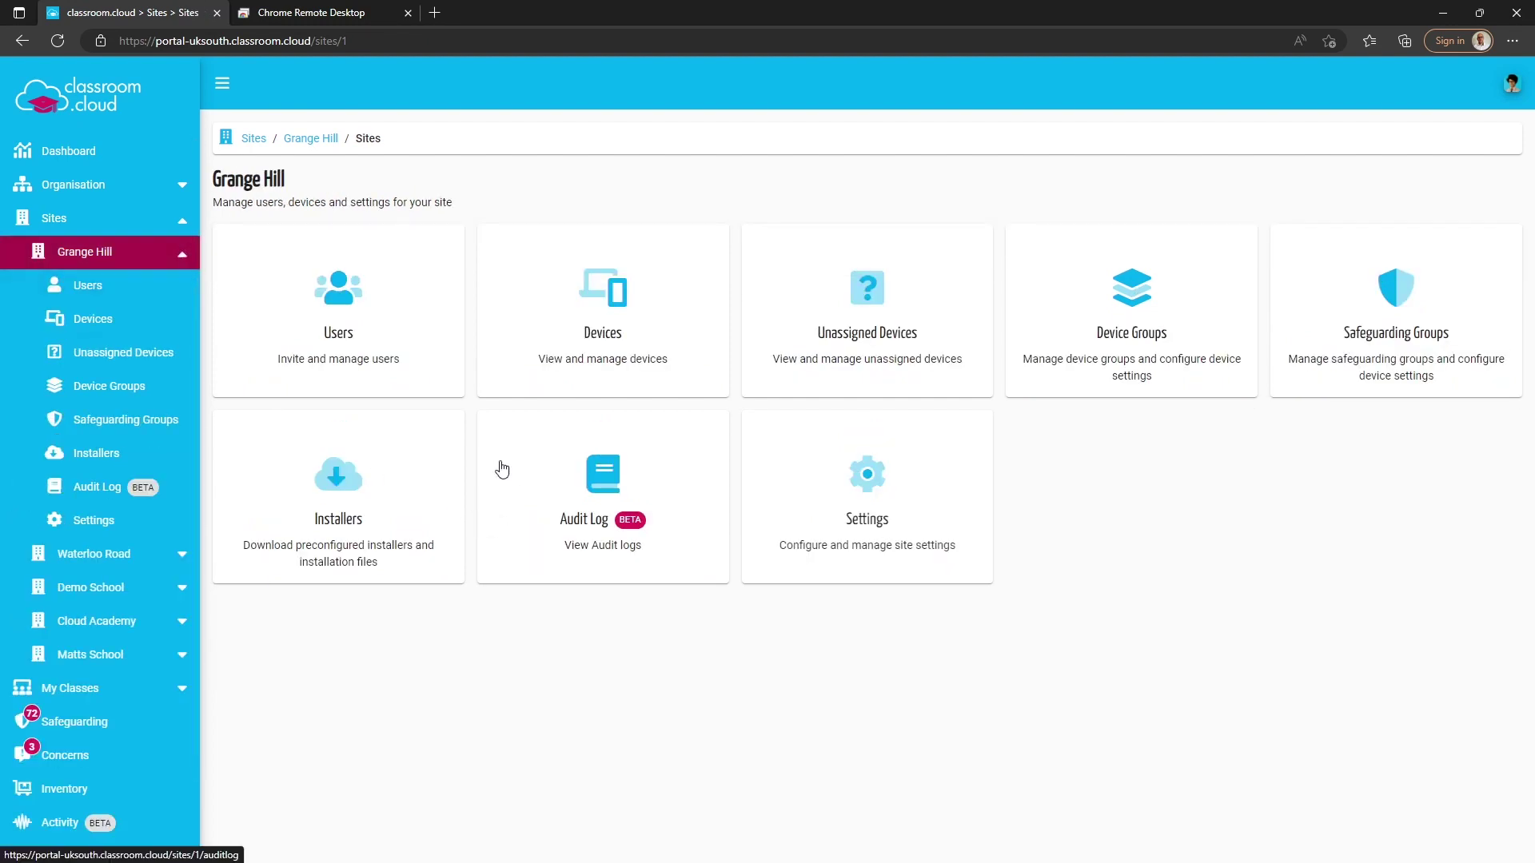
click(866, 521)
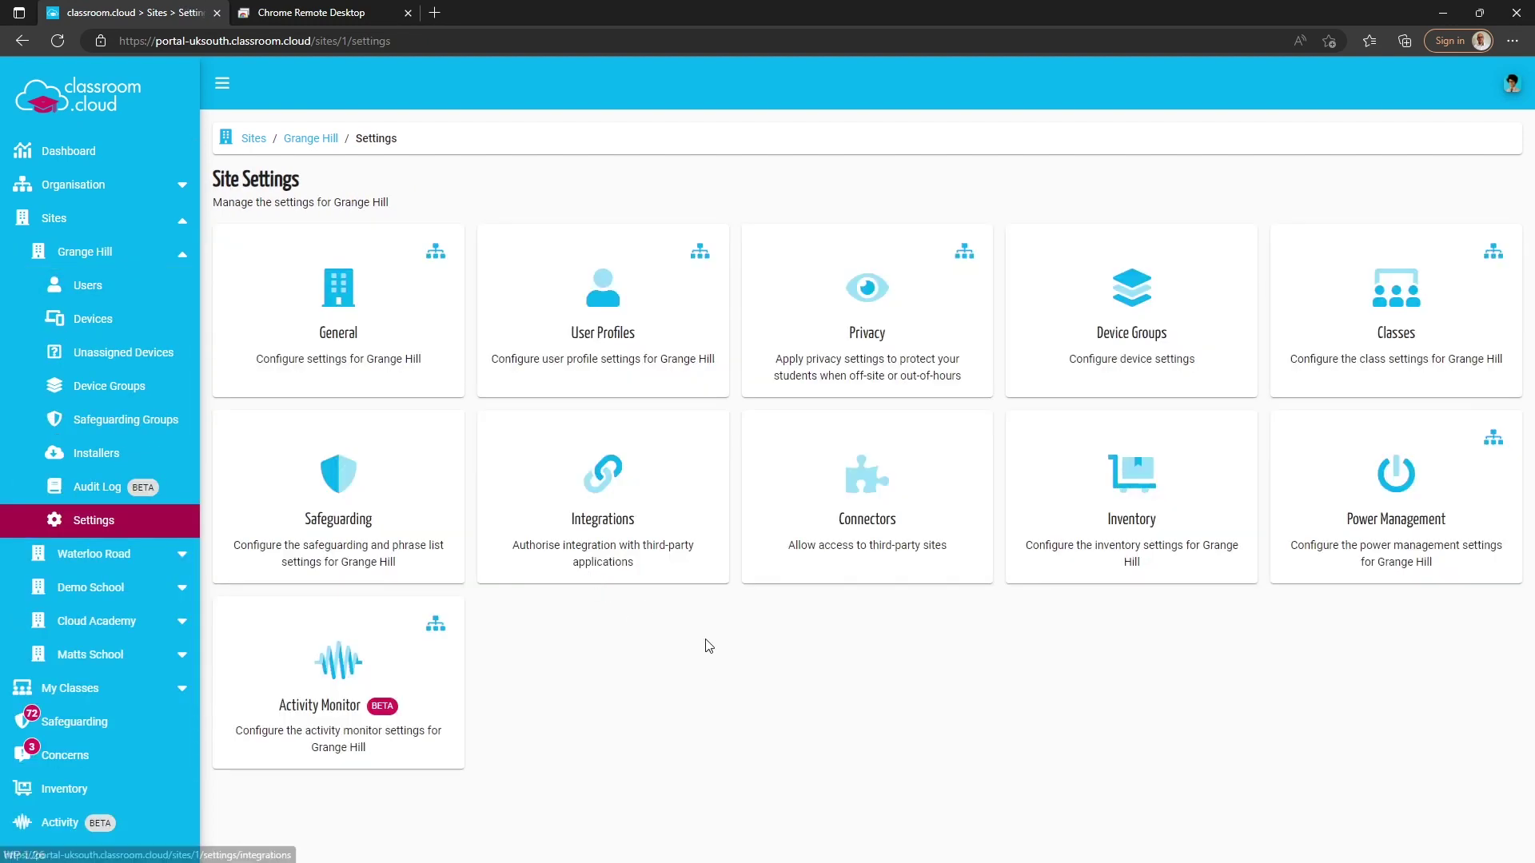
click(1164, 331)
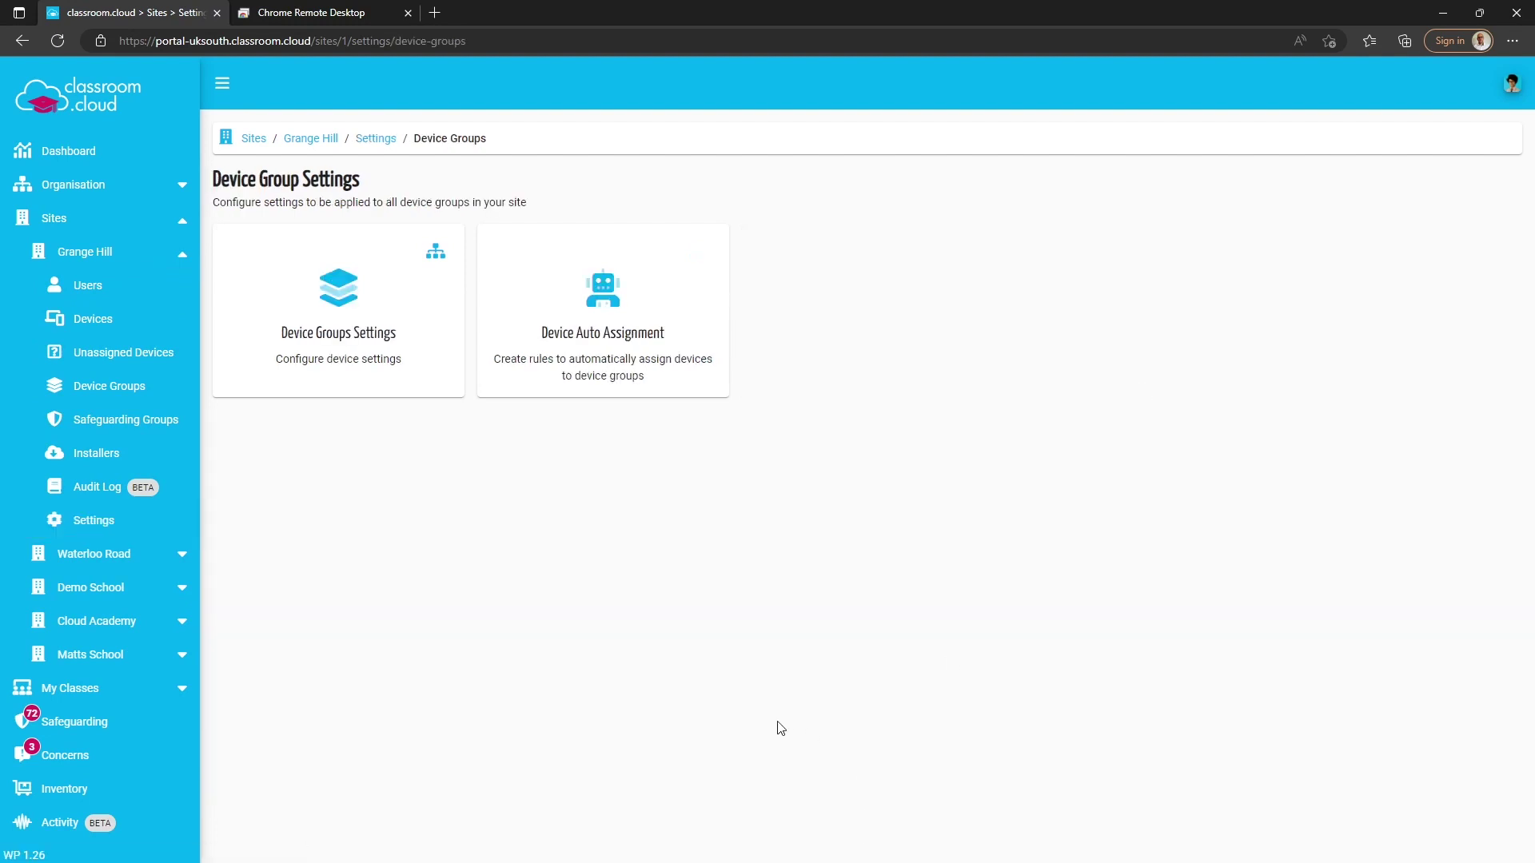
click(410, 354)
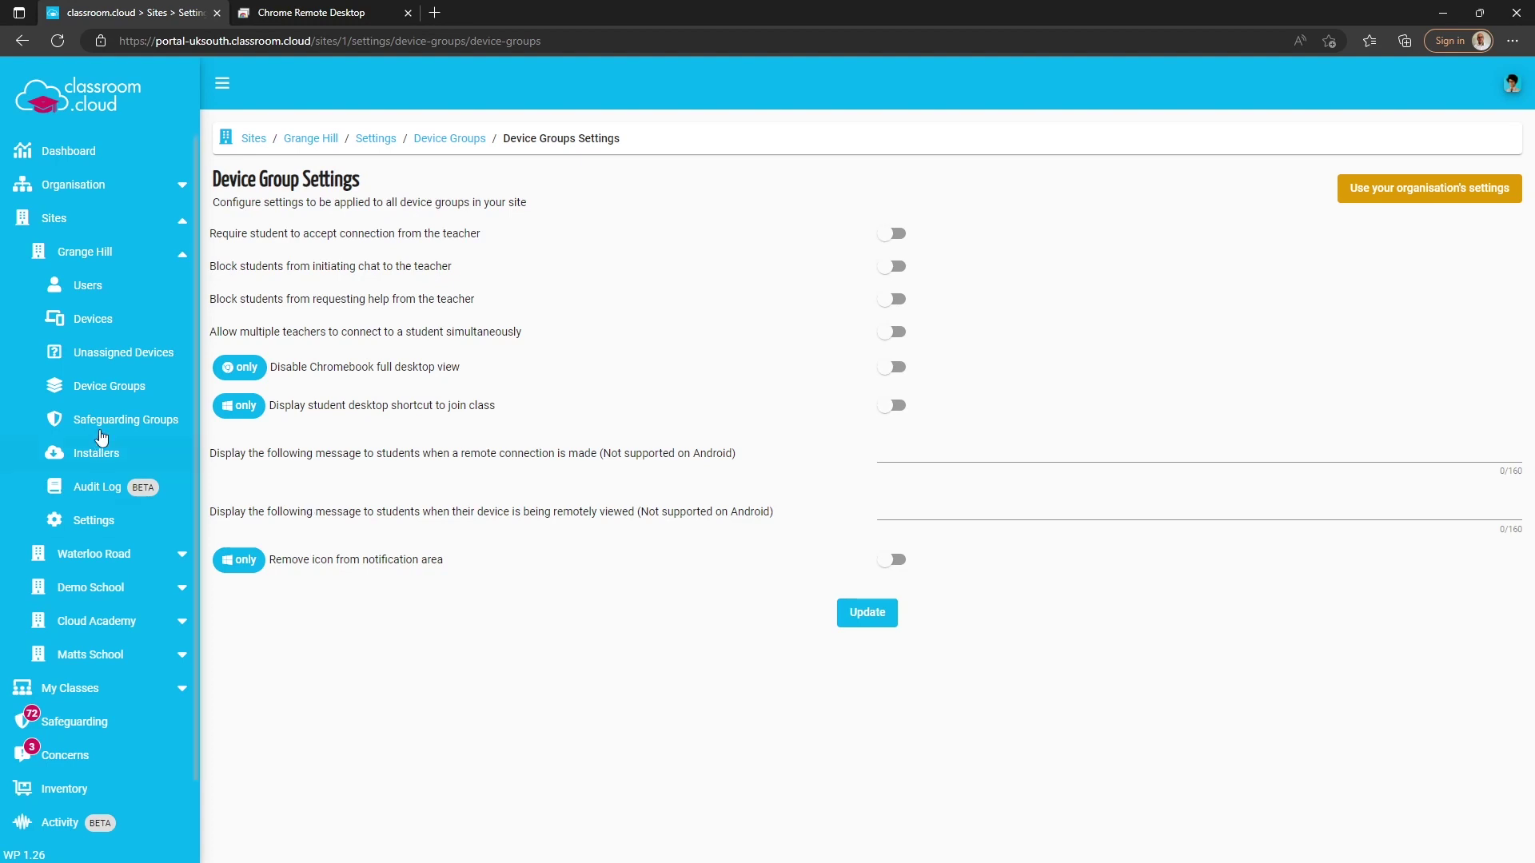
Turn on Disable Chromebook full desktop view for Grange Hill's Chromebooks device group and save the settings.
click(109, 388)
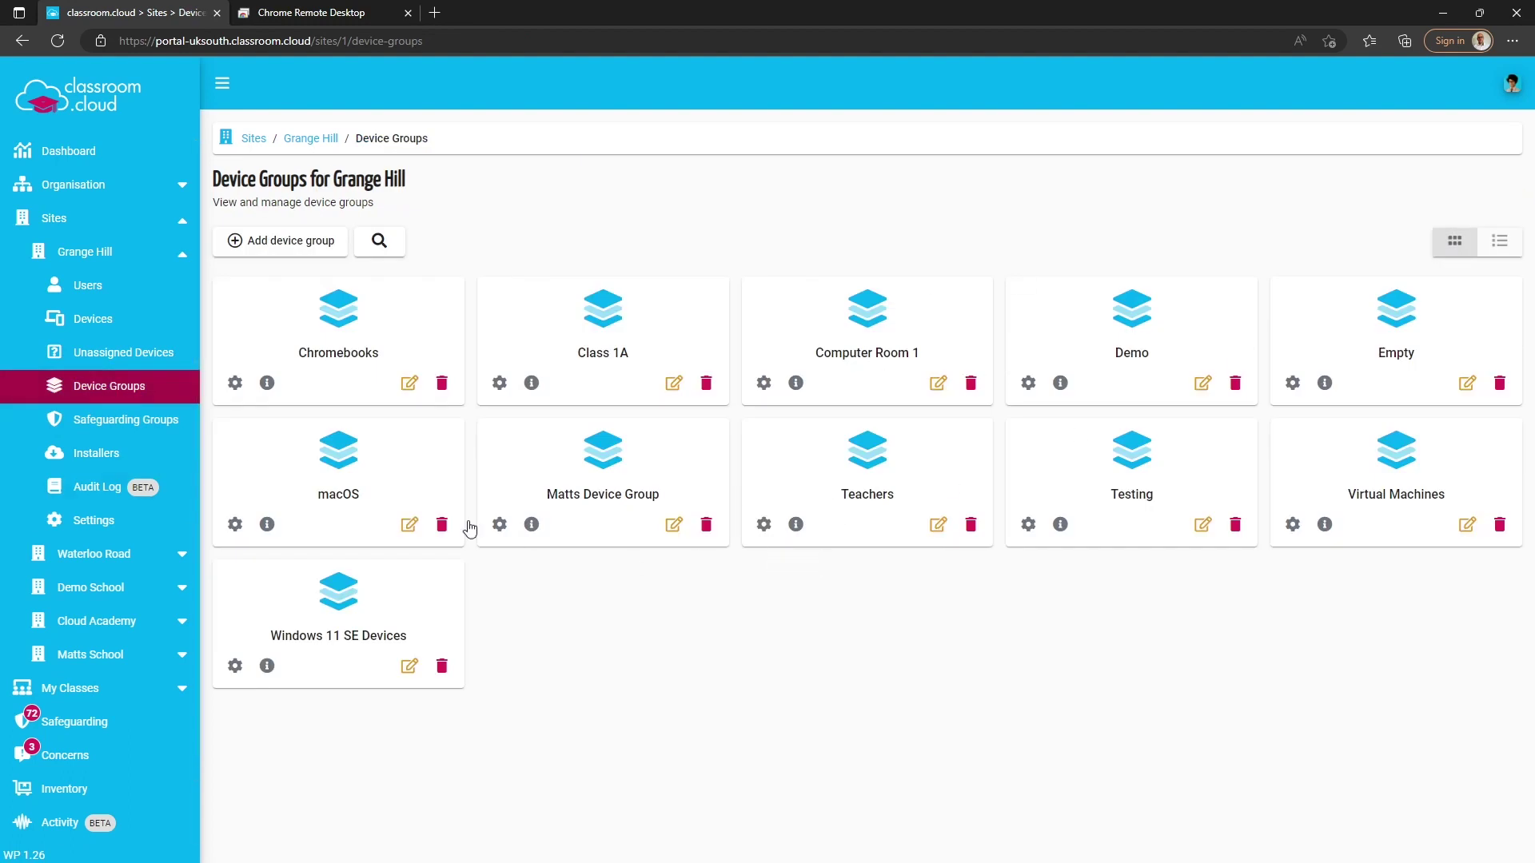
click(235, 384)
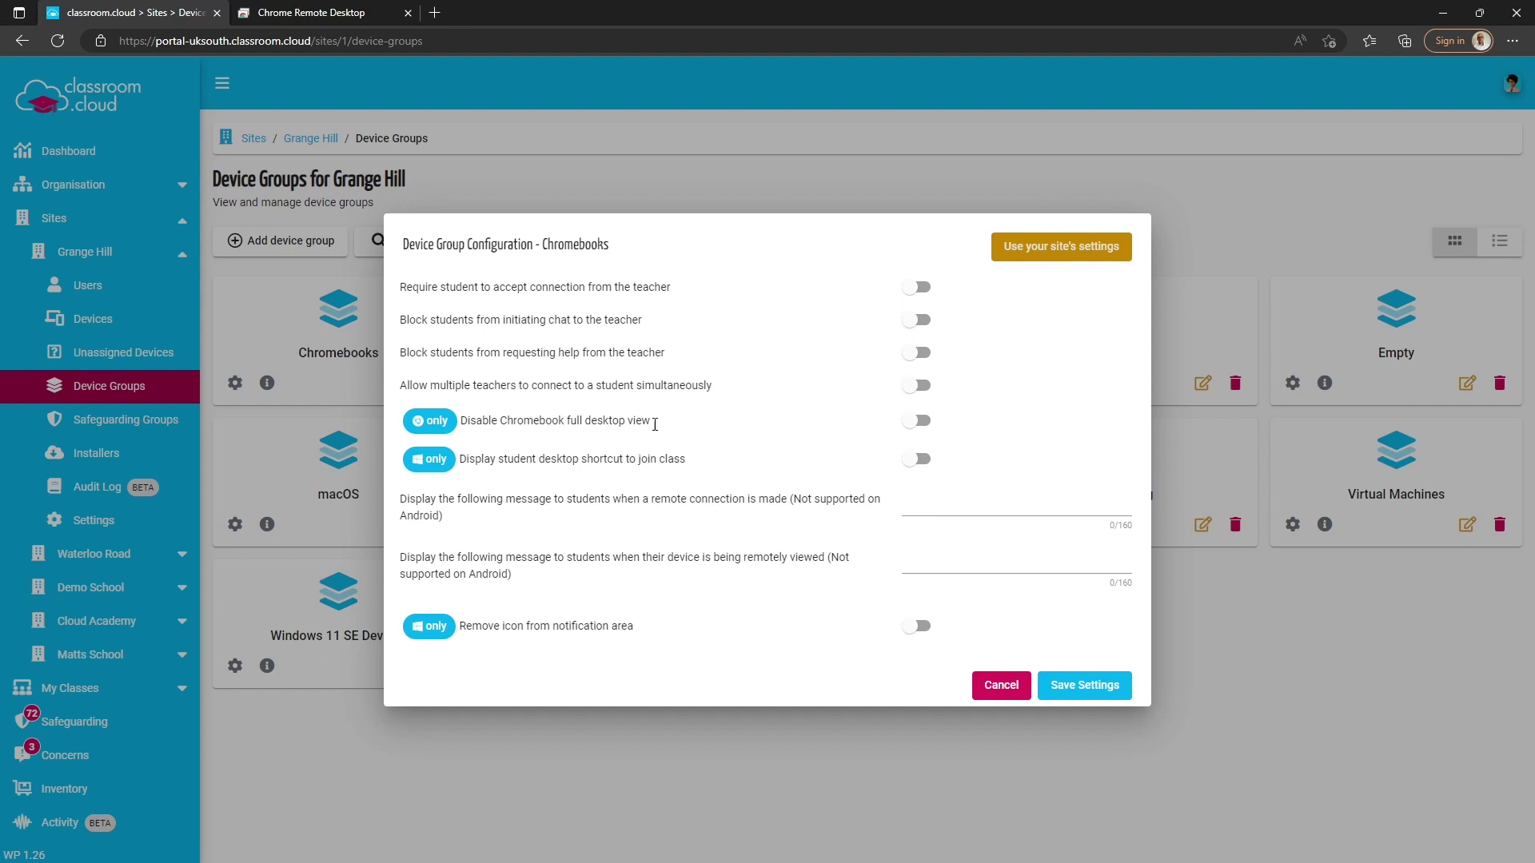
click(916, 421)
click(1097, 693)
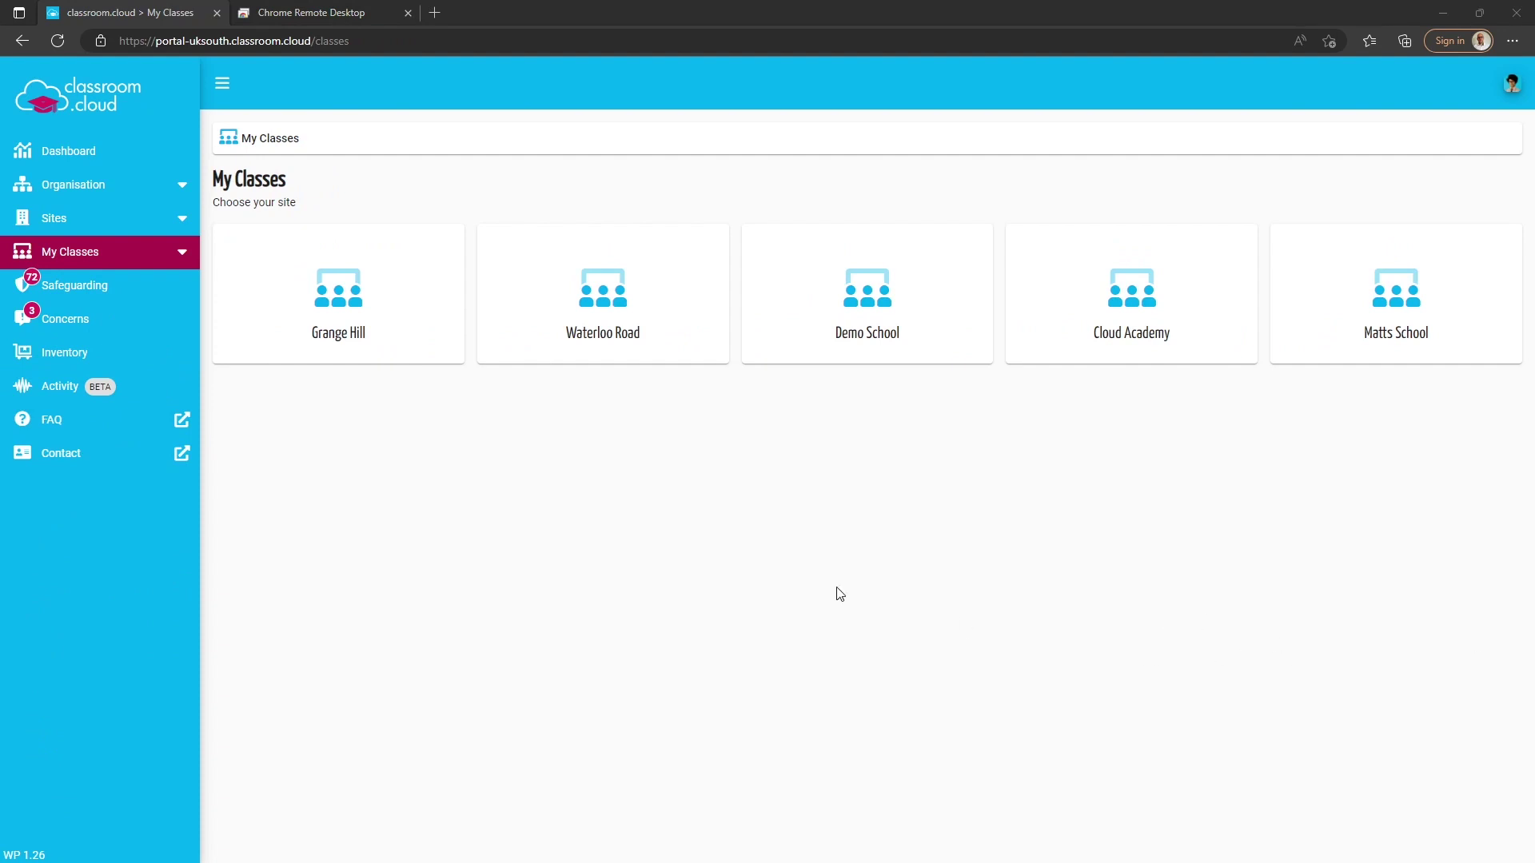
Check the Chromebook's screen in Chrome Remote Desktop and start Grange Hill's Chrome Devices class again.
click(319, 16)
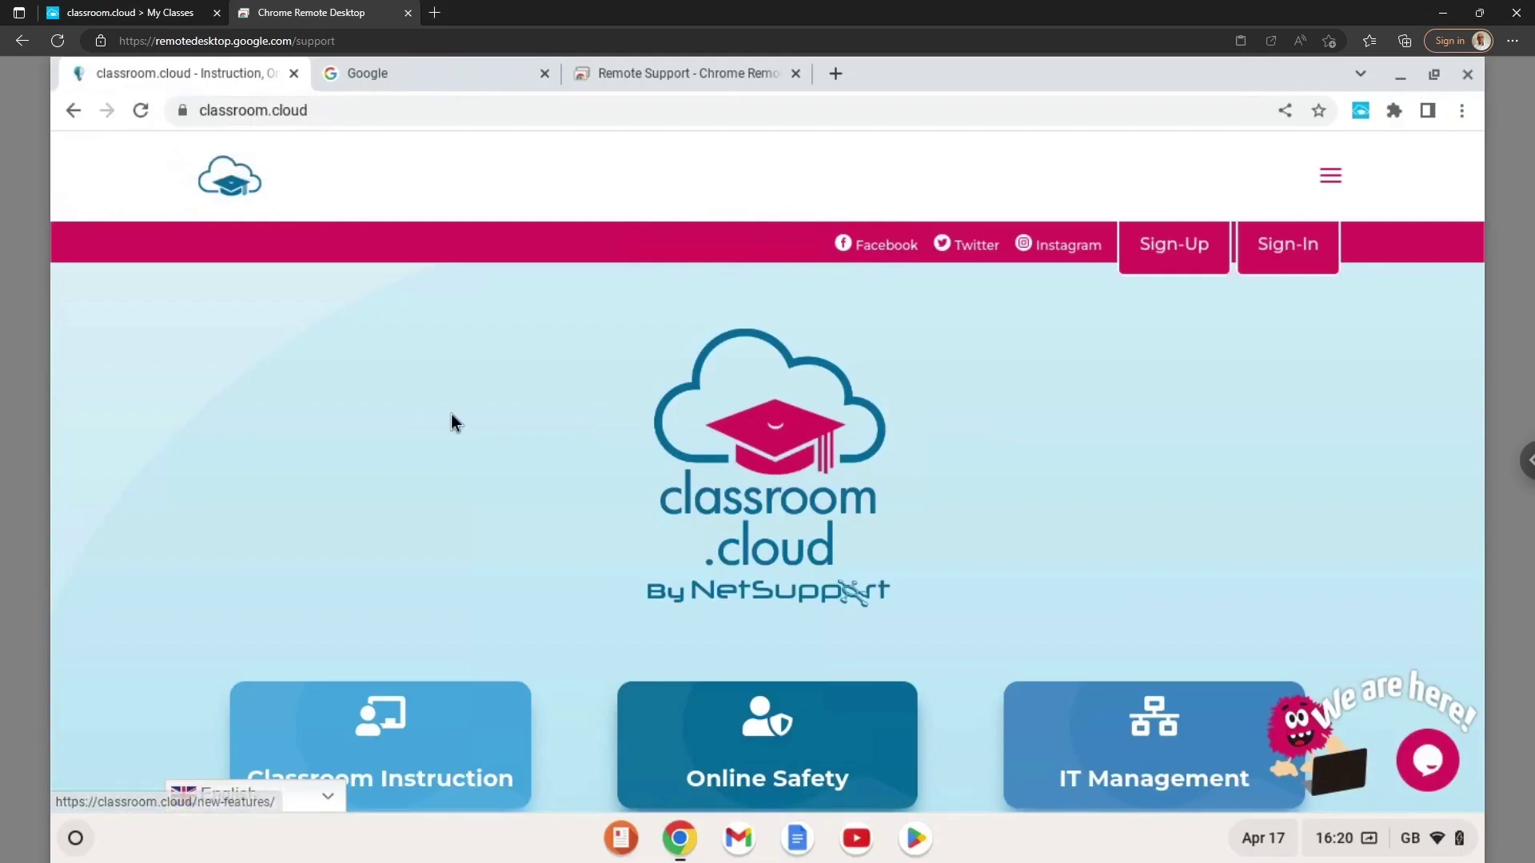
click(126, 14)
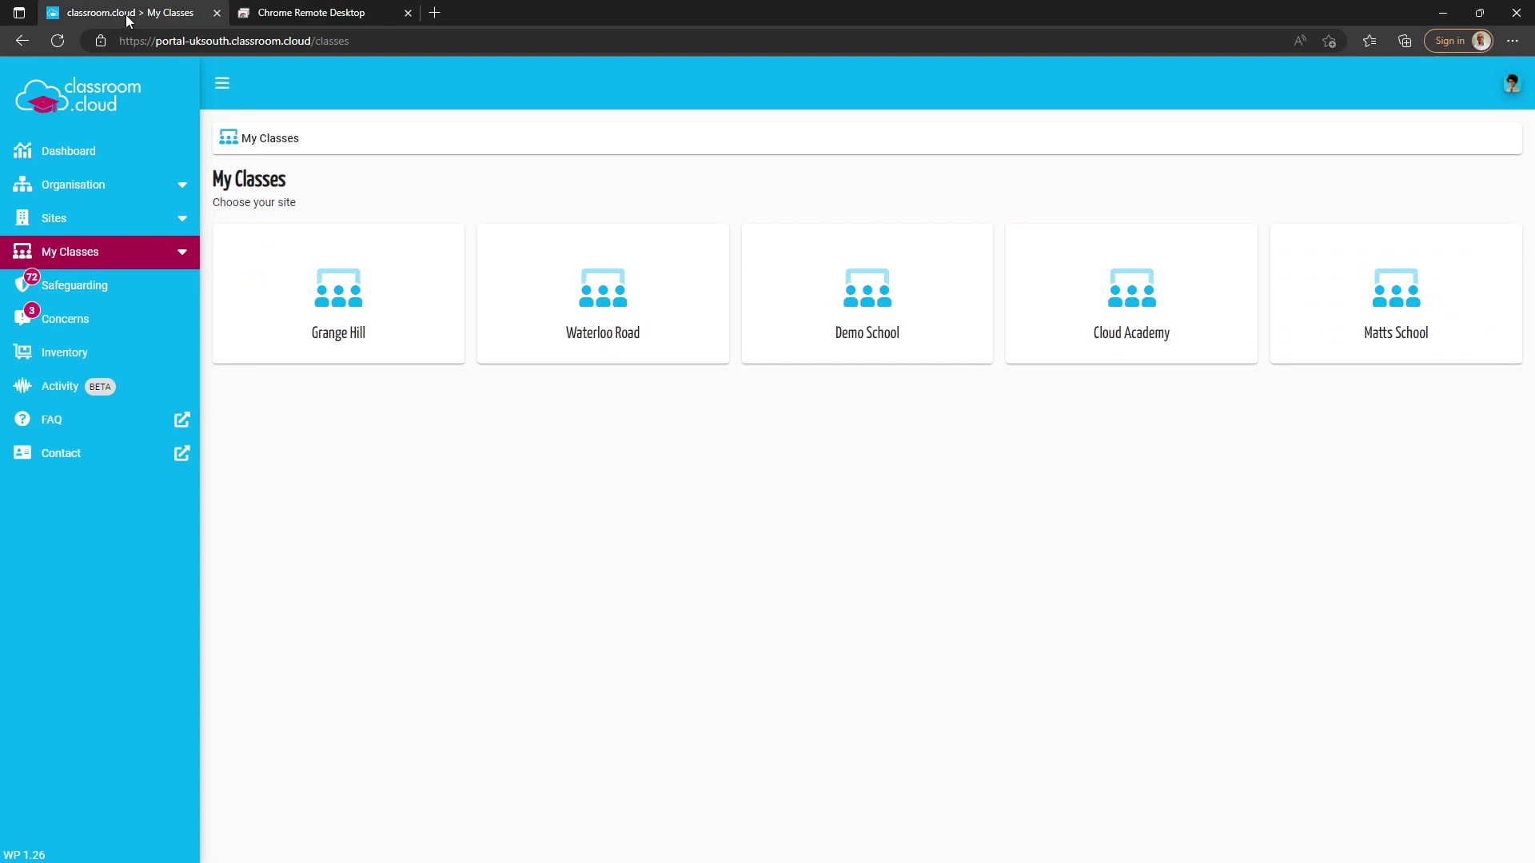
click(314, 305)
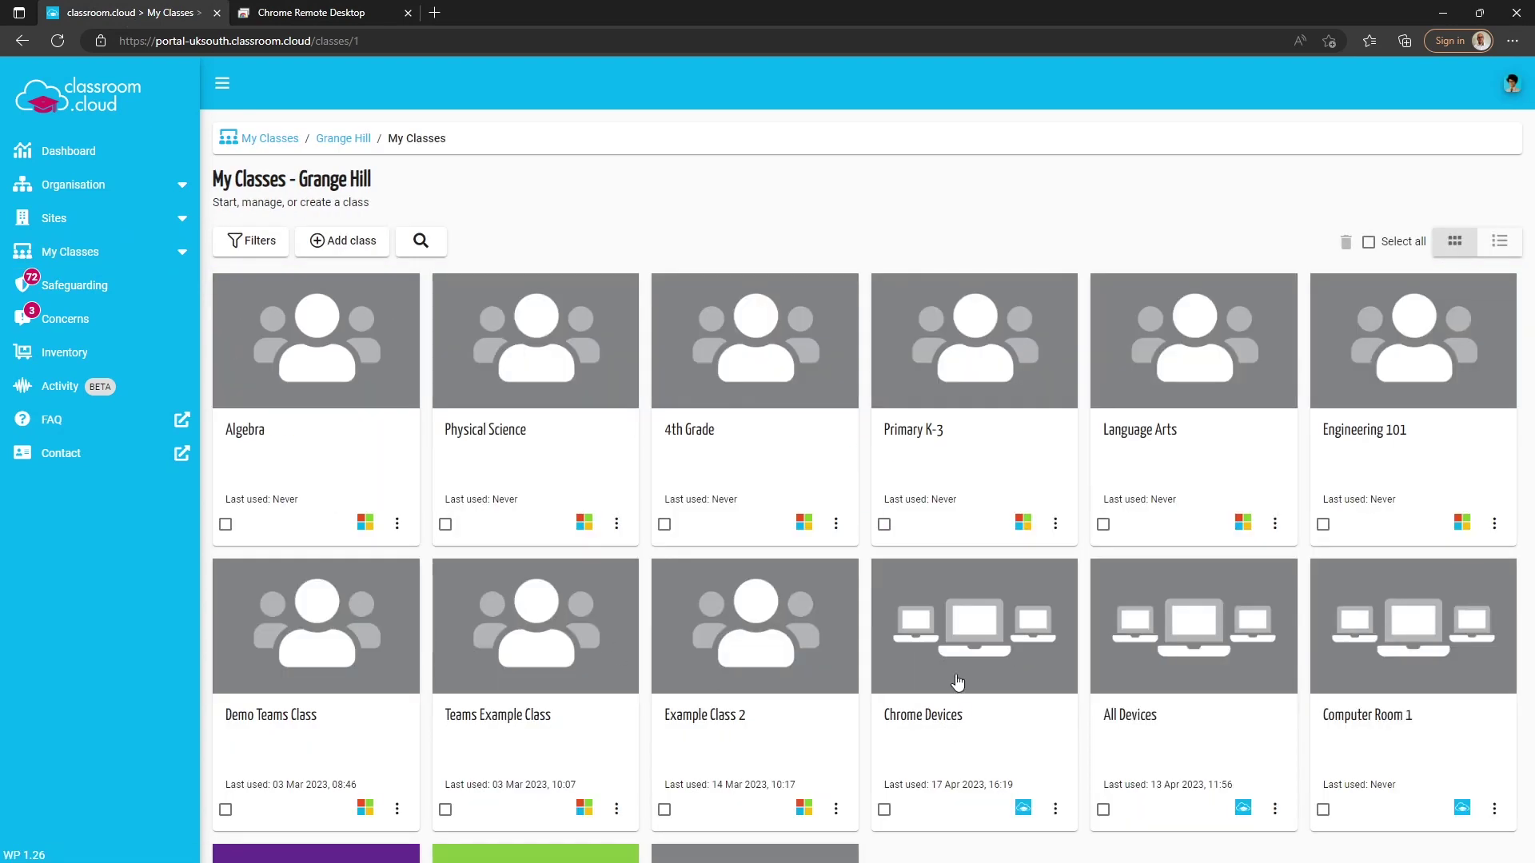
click(957, 682)
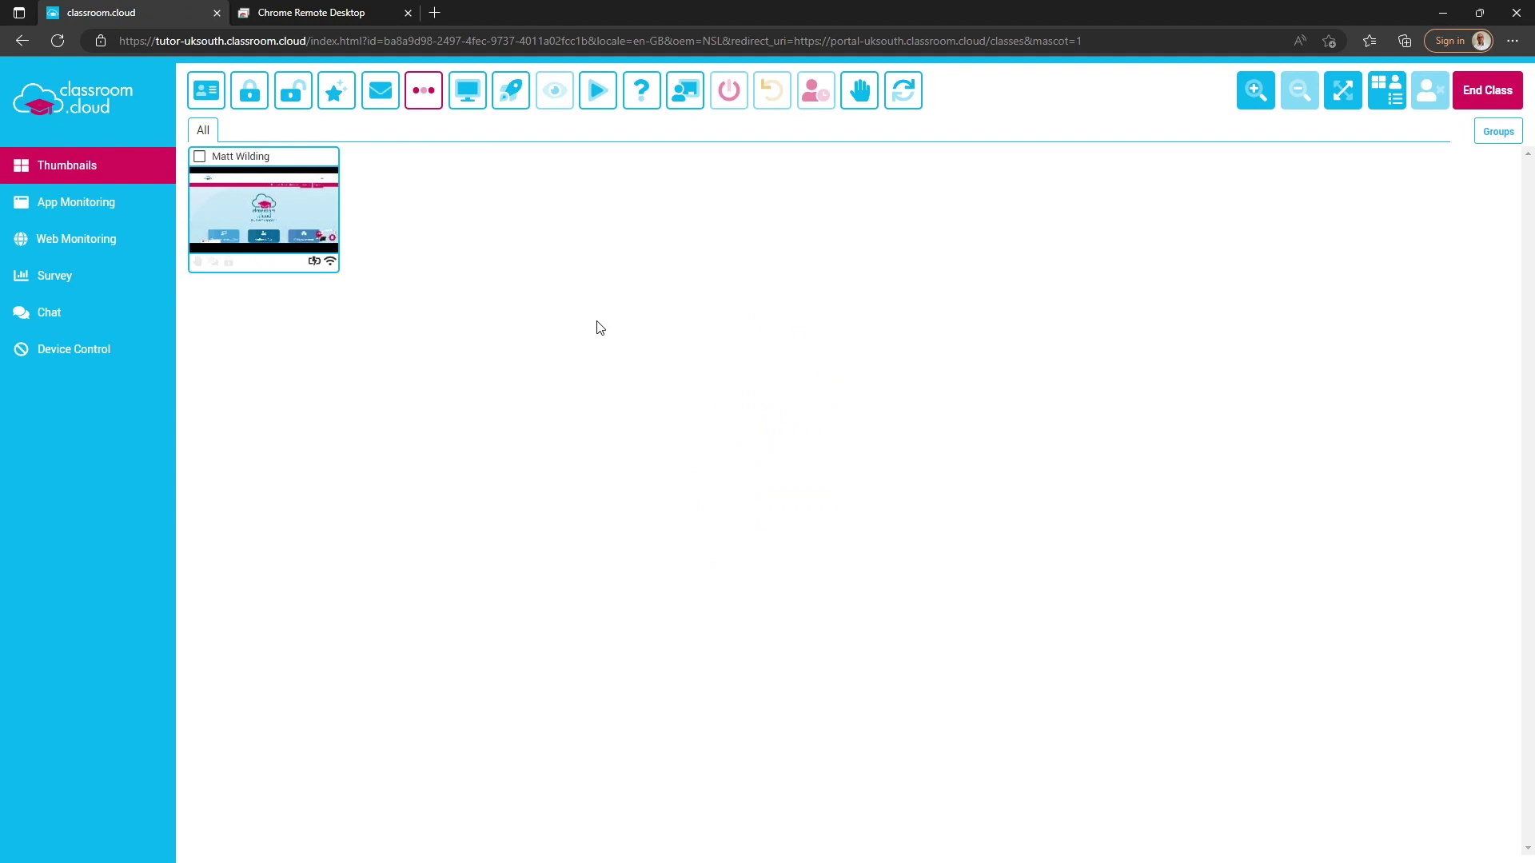
Check the Chromebook for a screen-sharing request and enlarge the student's thumbnail in the teacher console.
click(334, 16)
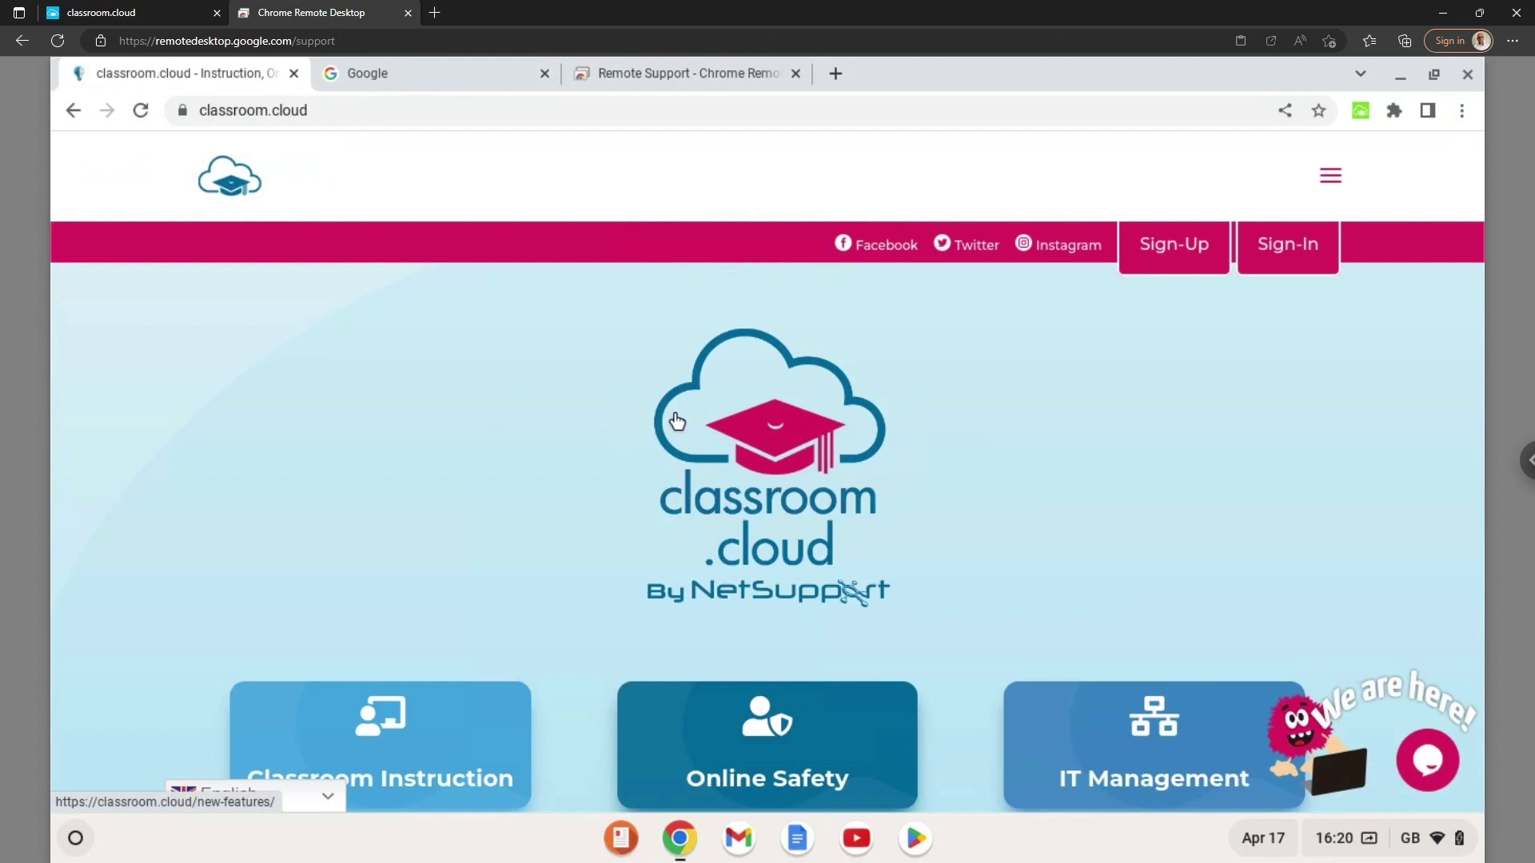
click(128, 14)
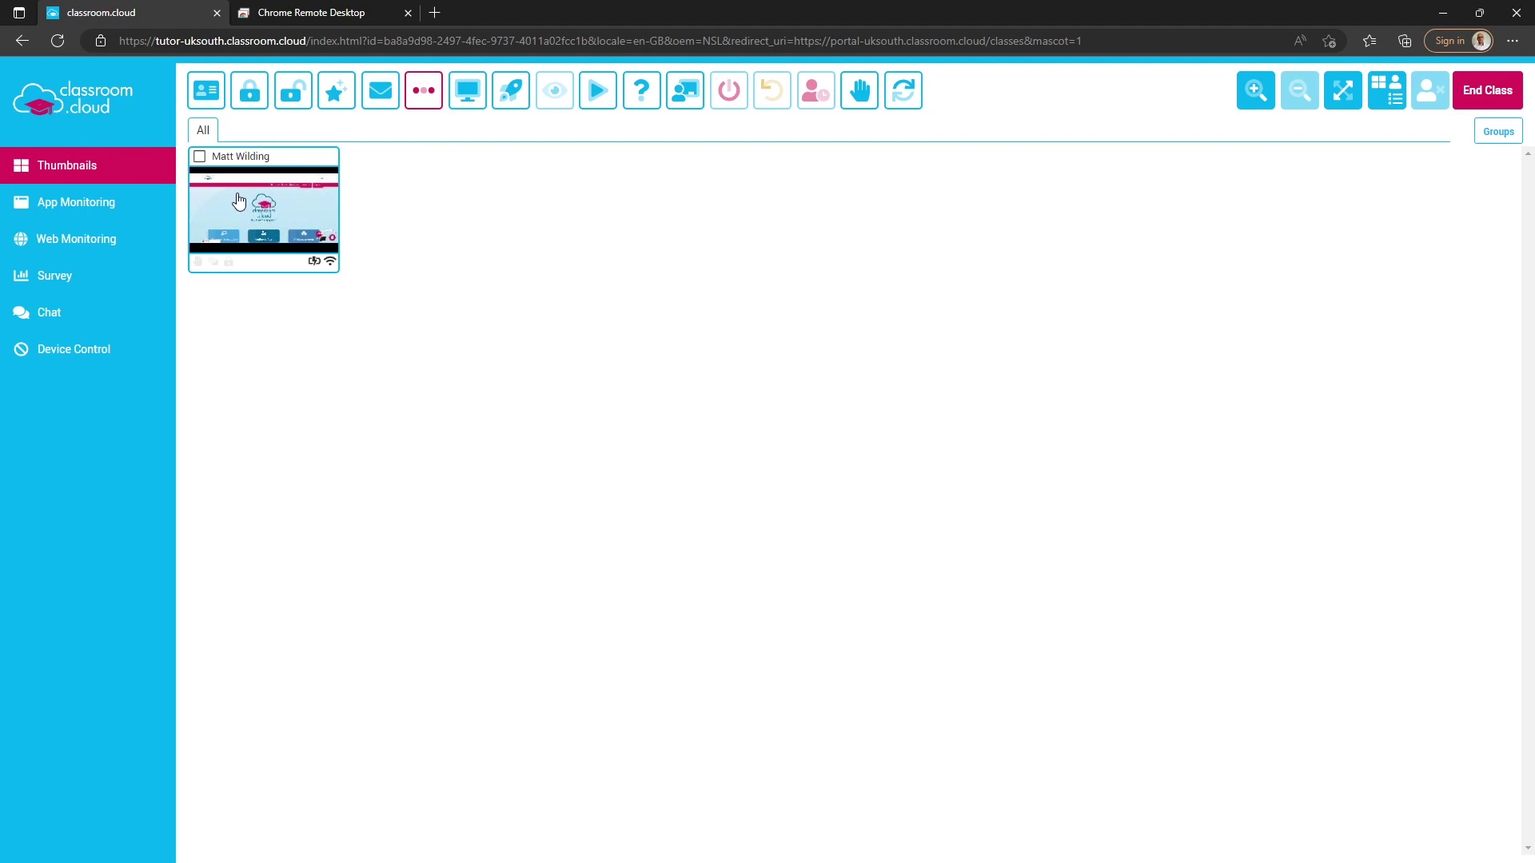
click(1249, 94)
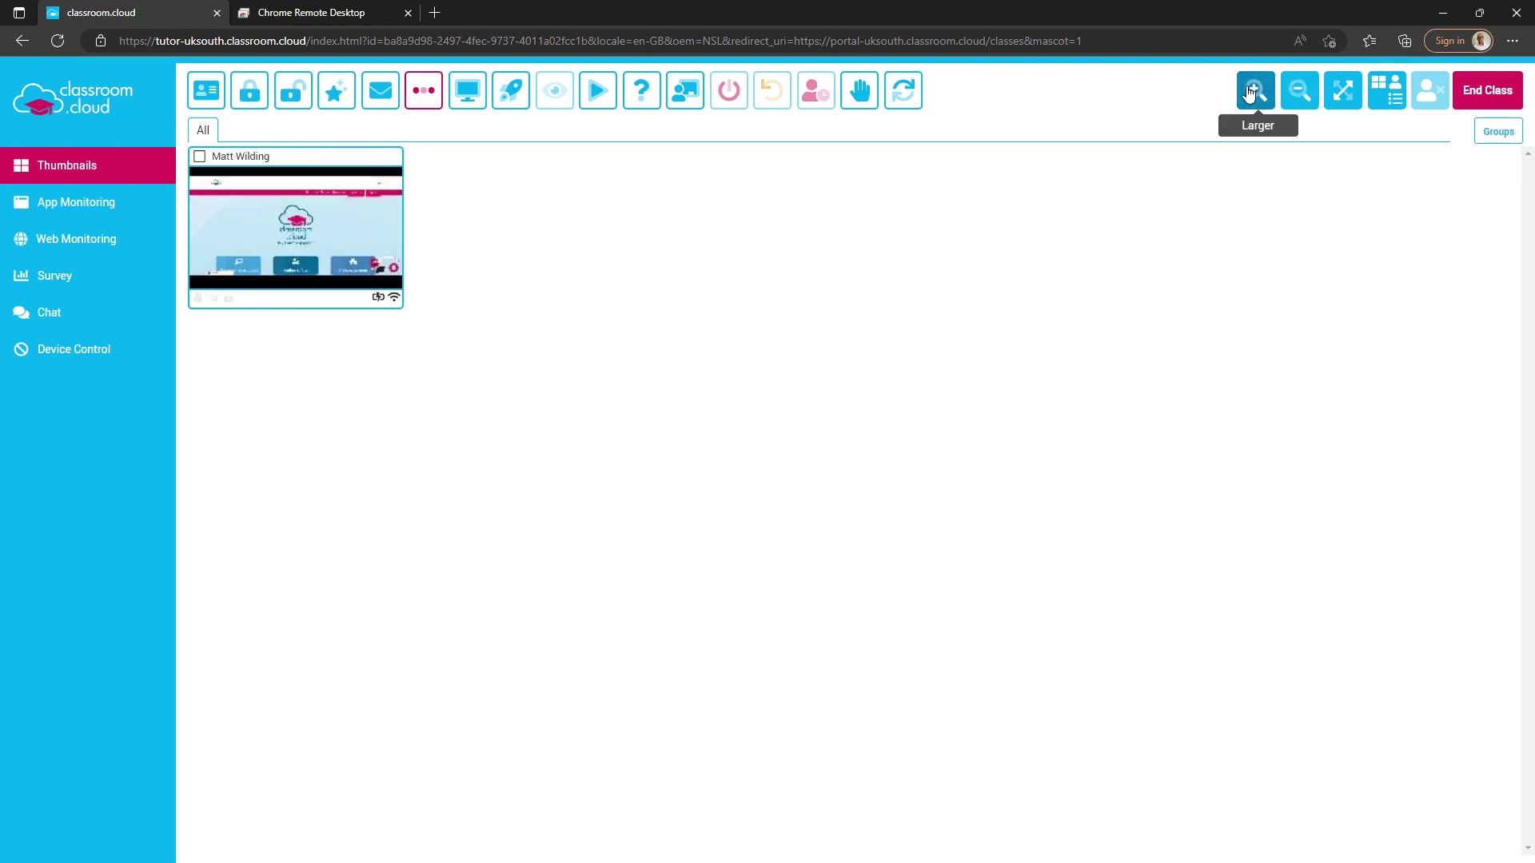
click(1248, 94)
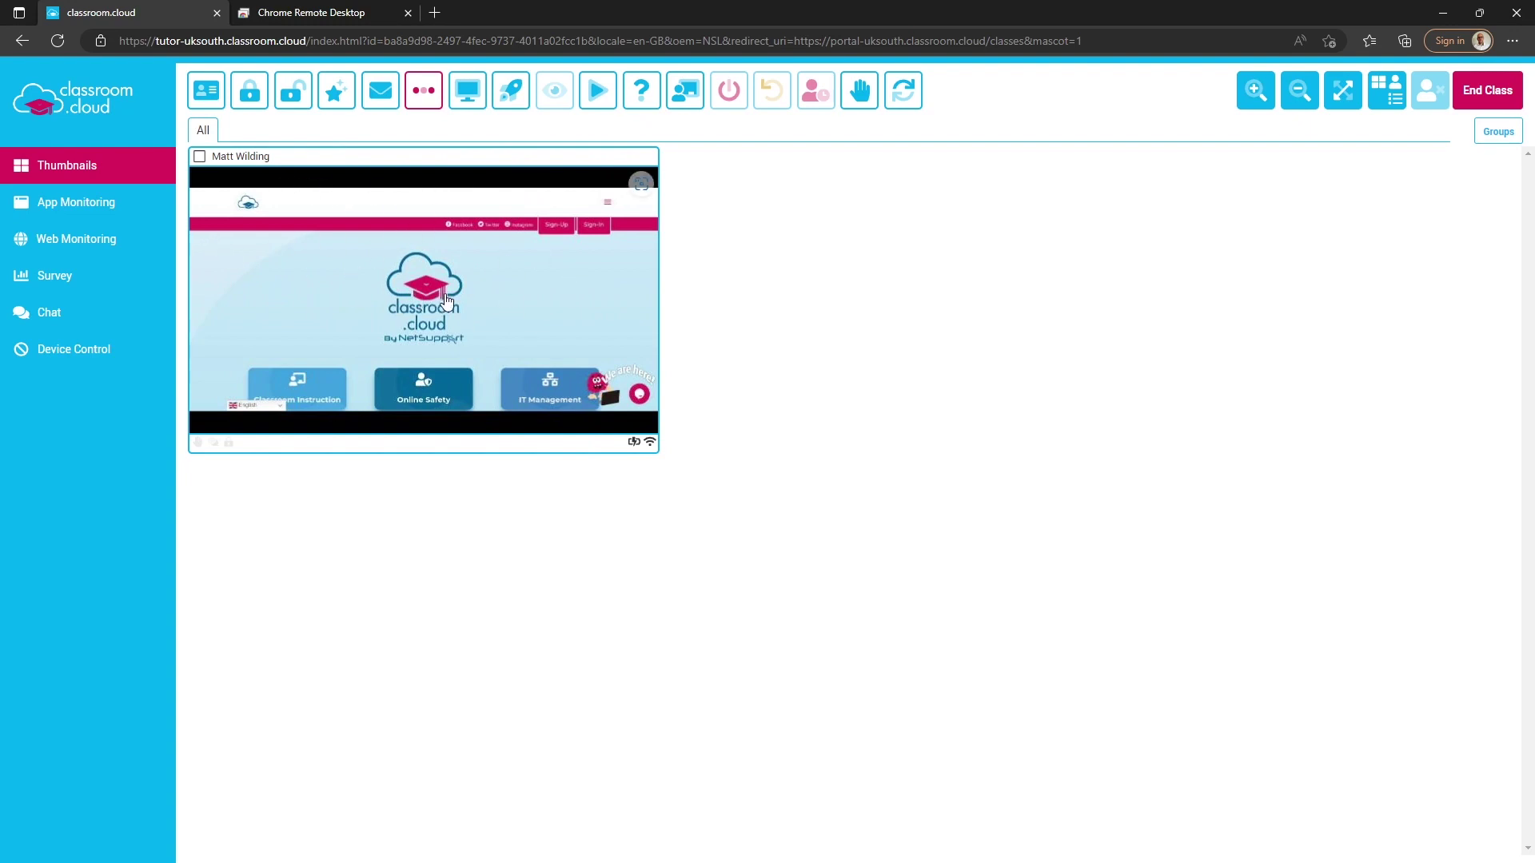
Bring the Google page to the front on the Chromebook and view the student's websites in Web Monitoring.
click(314, 14)
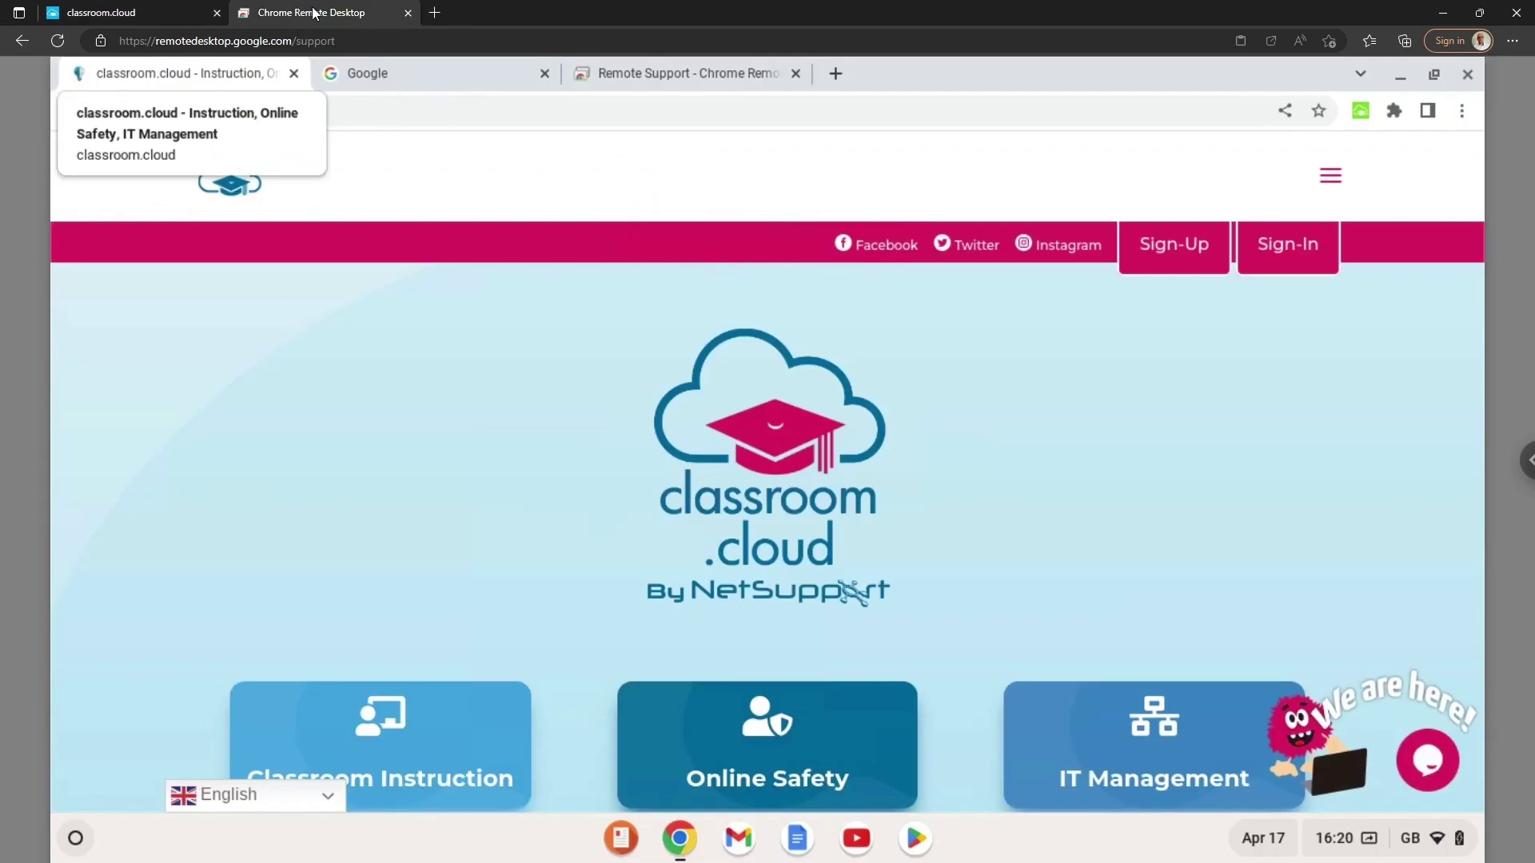
click(403, 84)
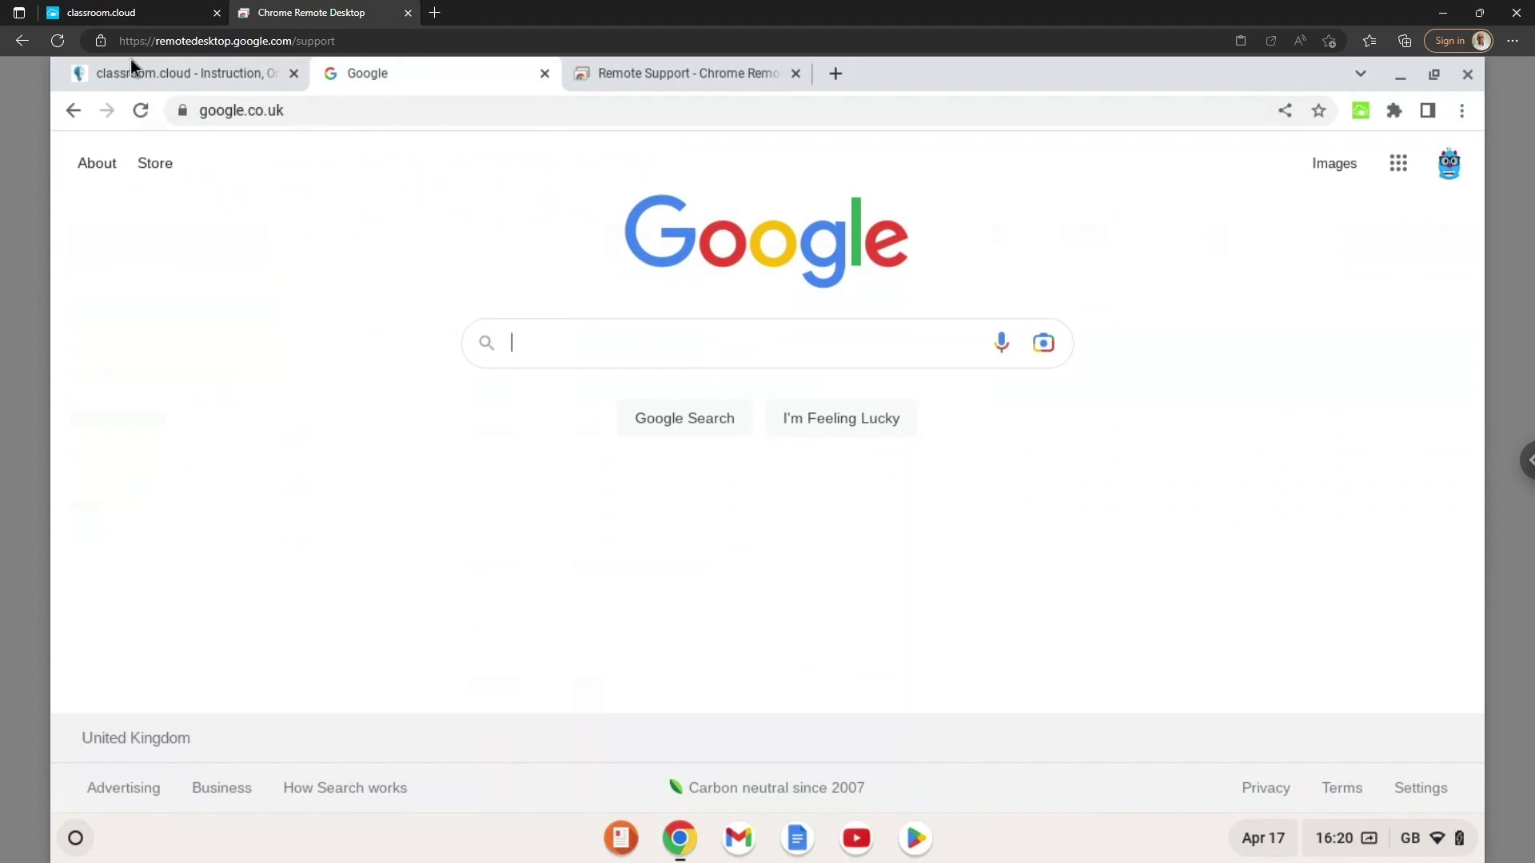
click(154, 12)
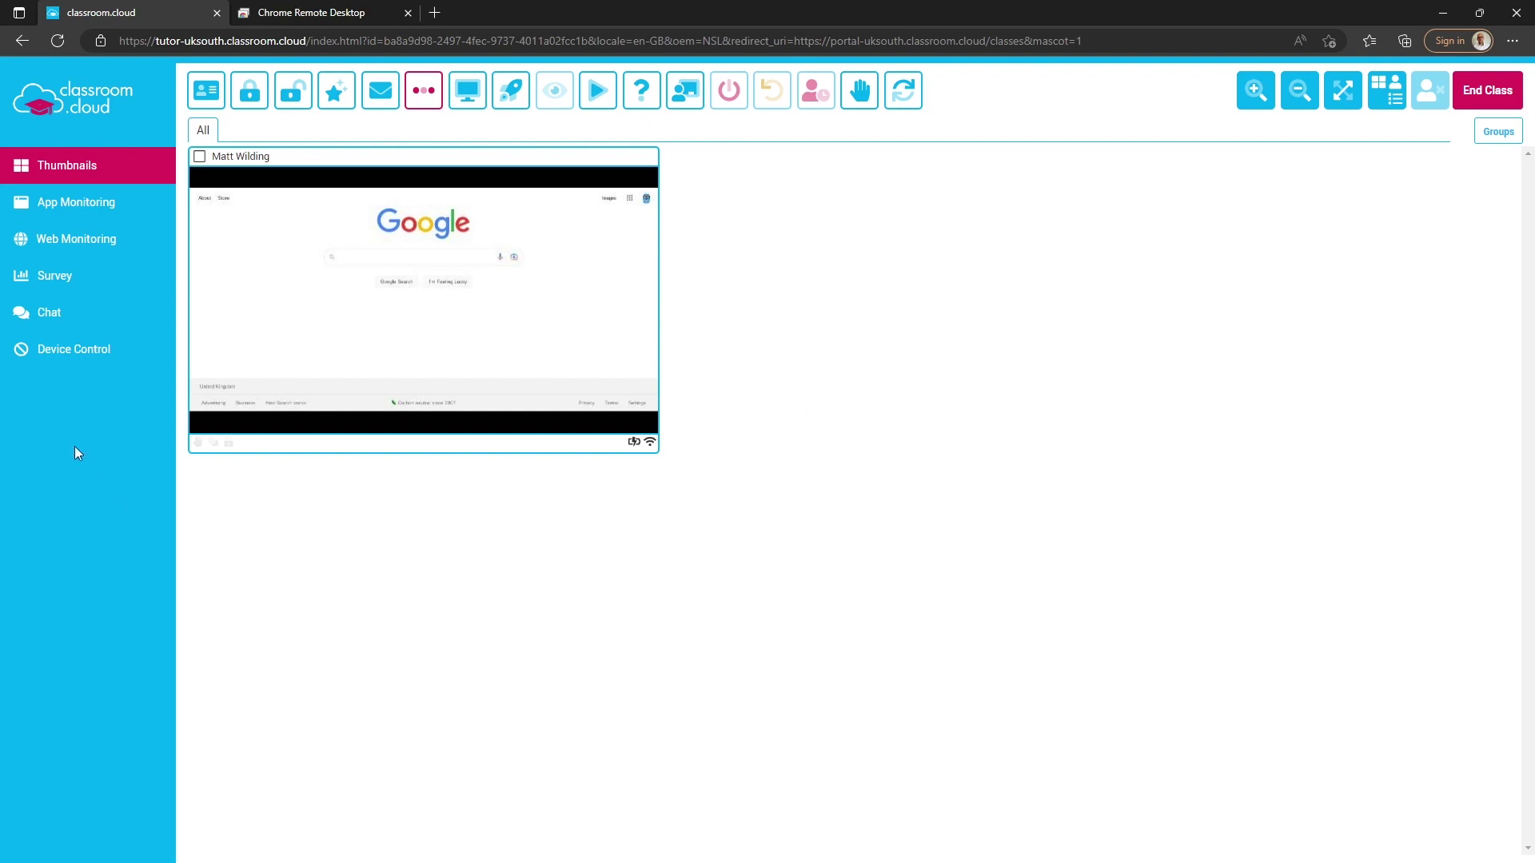
click(75, 251)
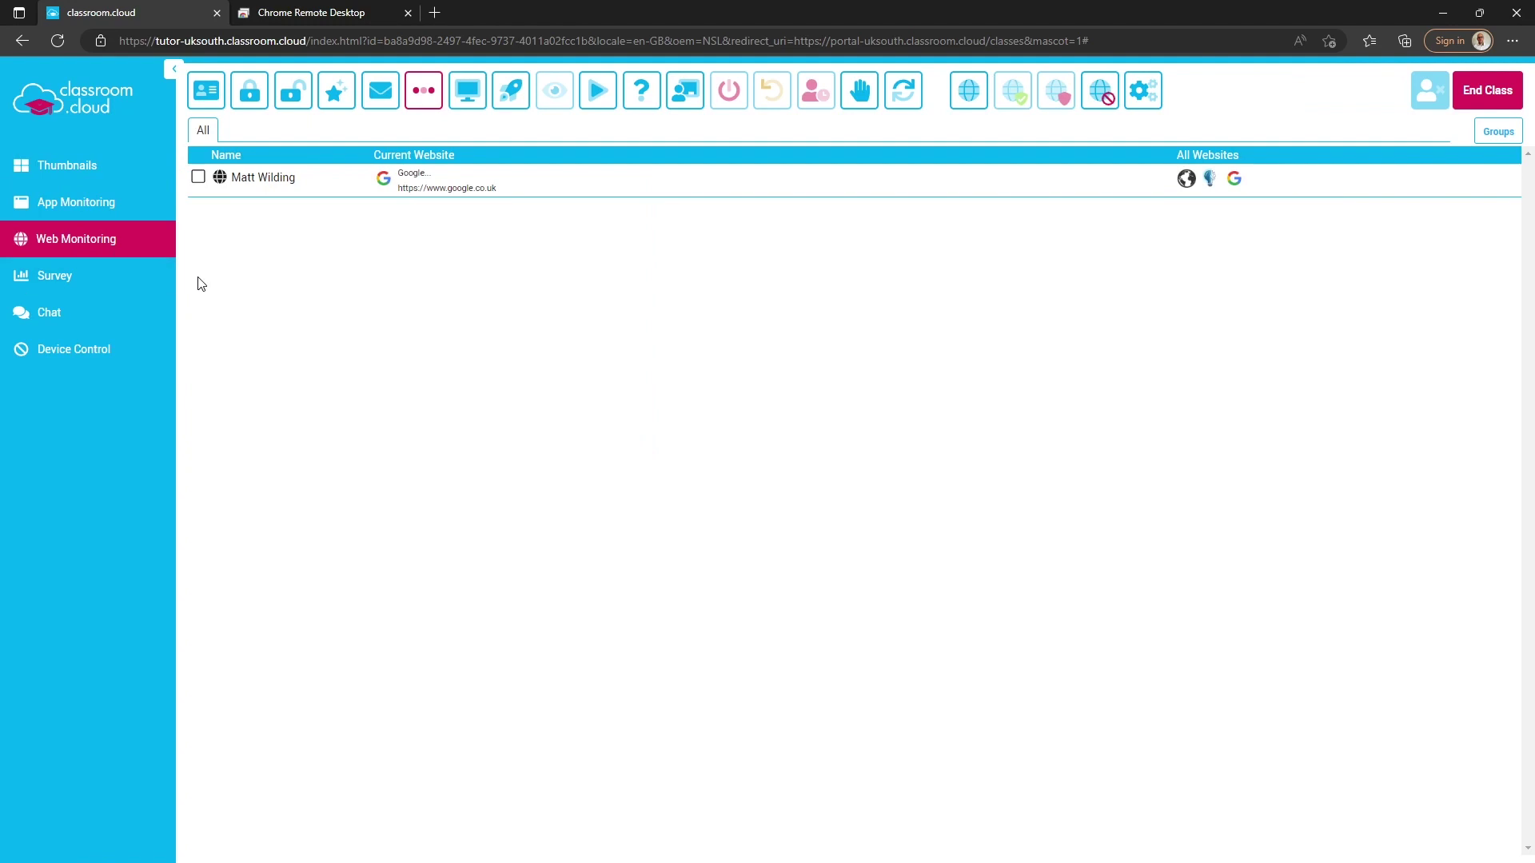